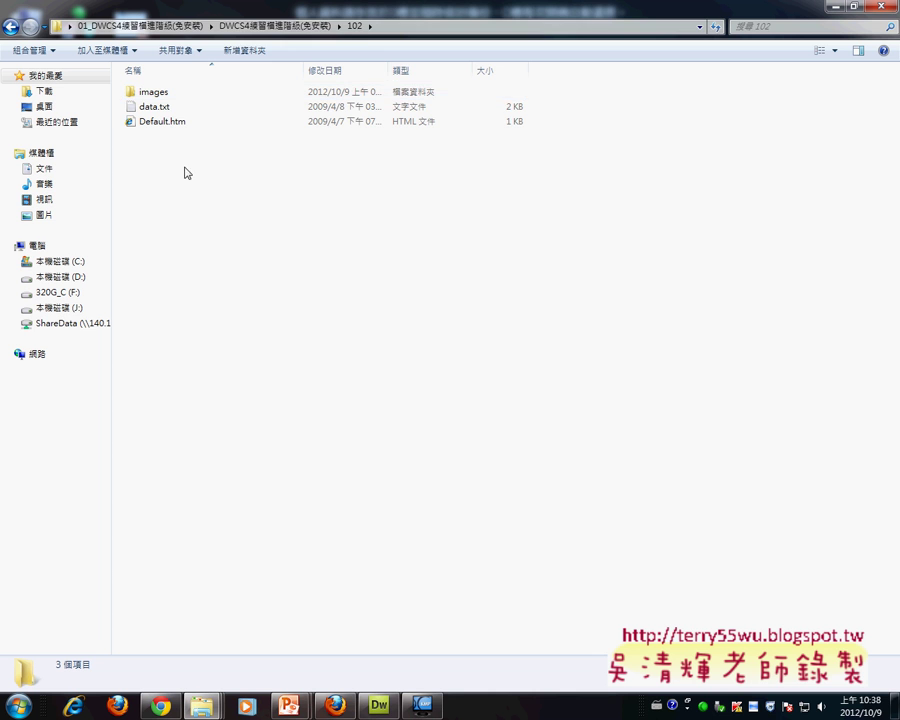
- Show the full path of the 102 practice folder as editable text
{"action": "right_click", "coordinate": [364, 29]}
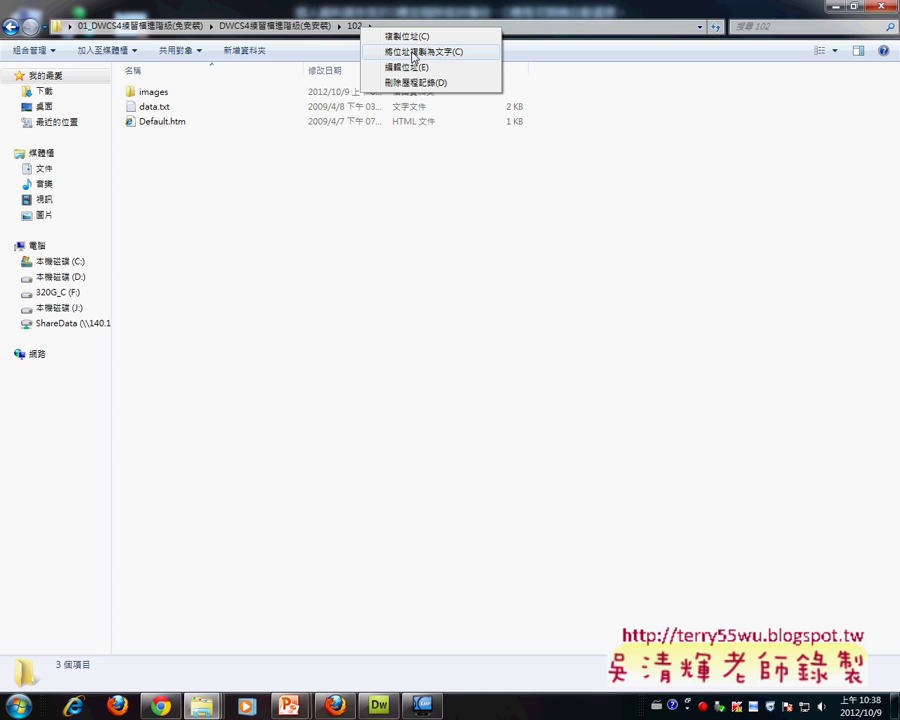
{"action": "left_click", "coordinate": [424, 67]}
{"action": "left_click", "coordinate": [450, 29]}
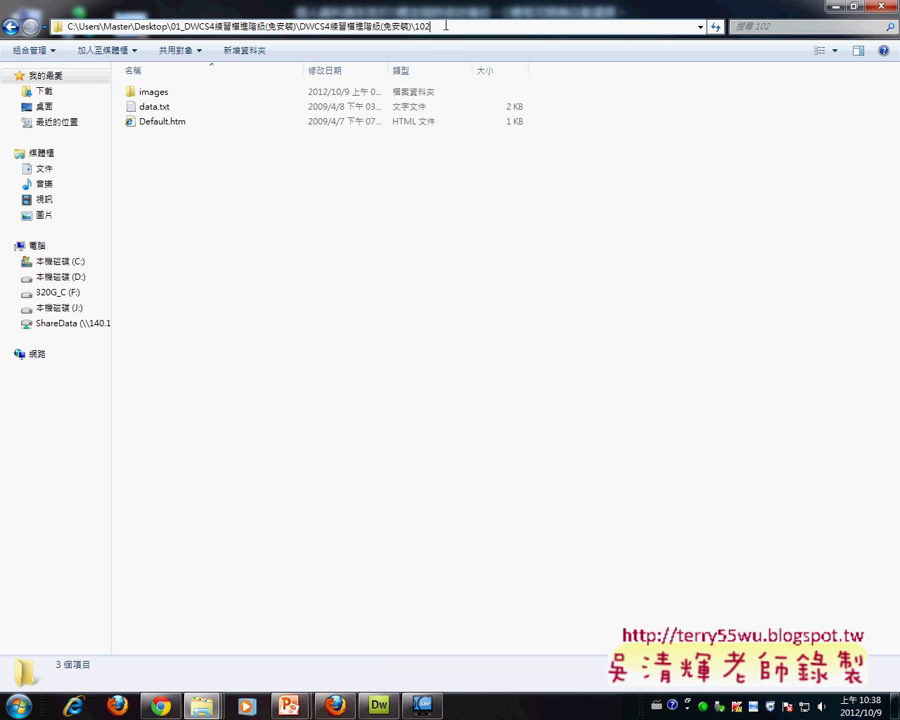
- Switch to Dreamweaver and start defining a new site named 102
{"action": "left_click", "coordinate": [382, 706]}
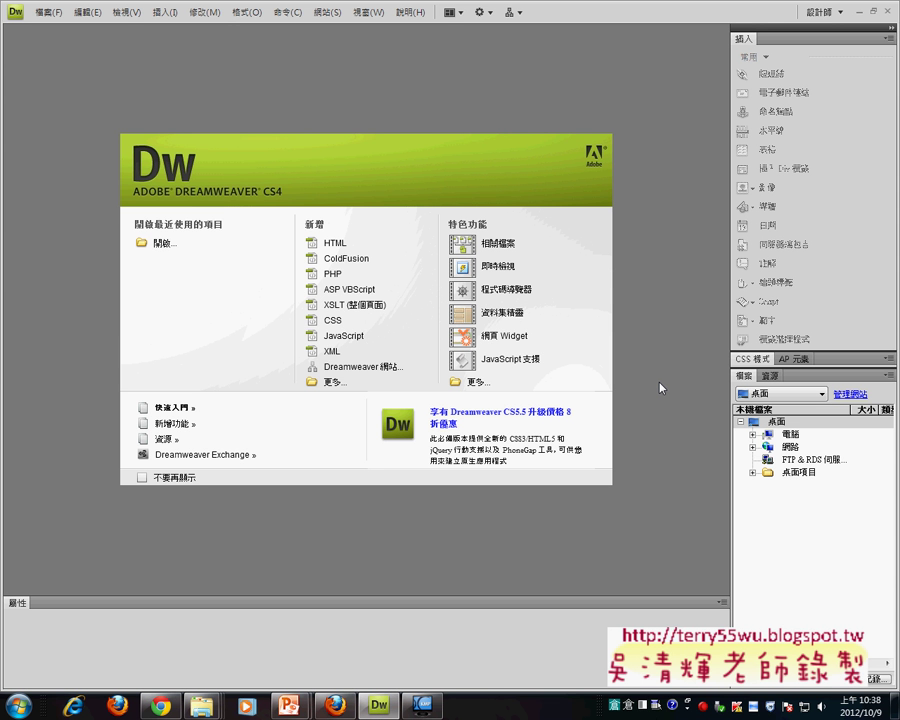
{"action": "left_click", "coordinate": [336, 13]}
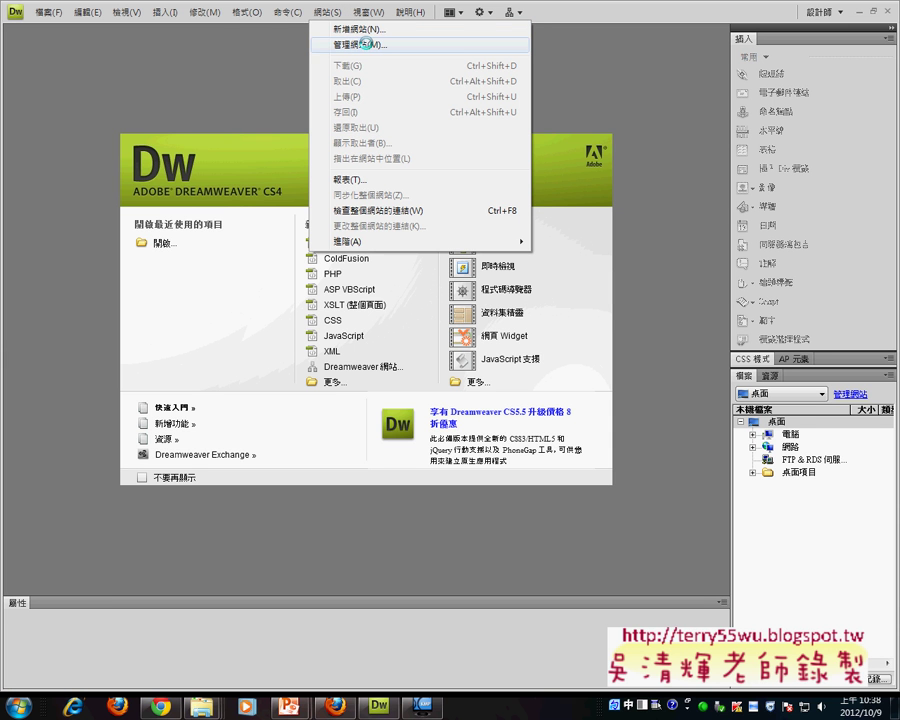
{"action": "left_click", "coordinate": [360, 30]}
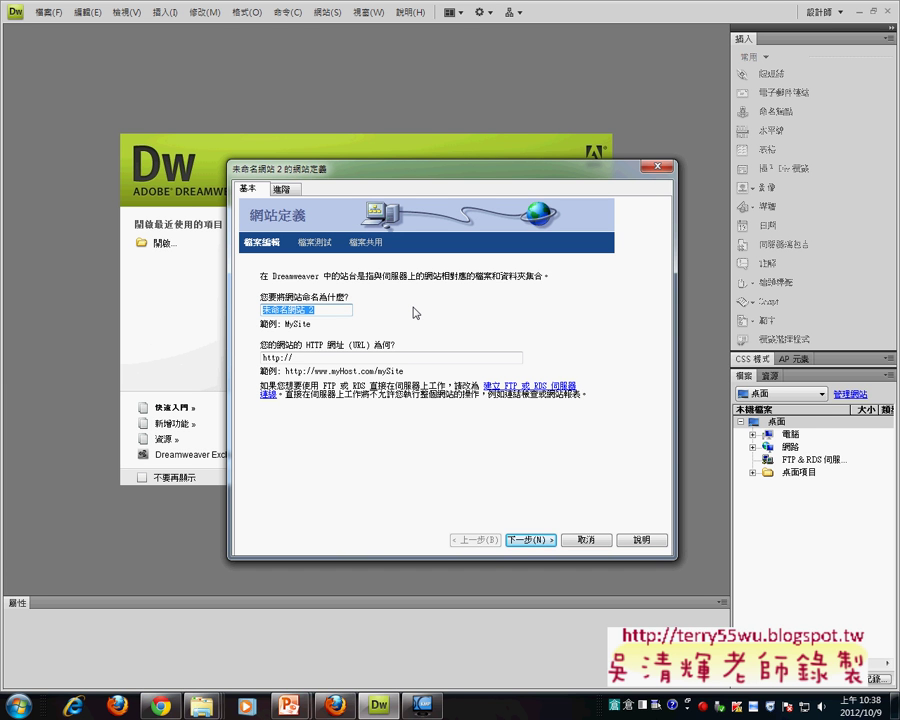
{"action": "type", "text": "10"}
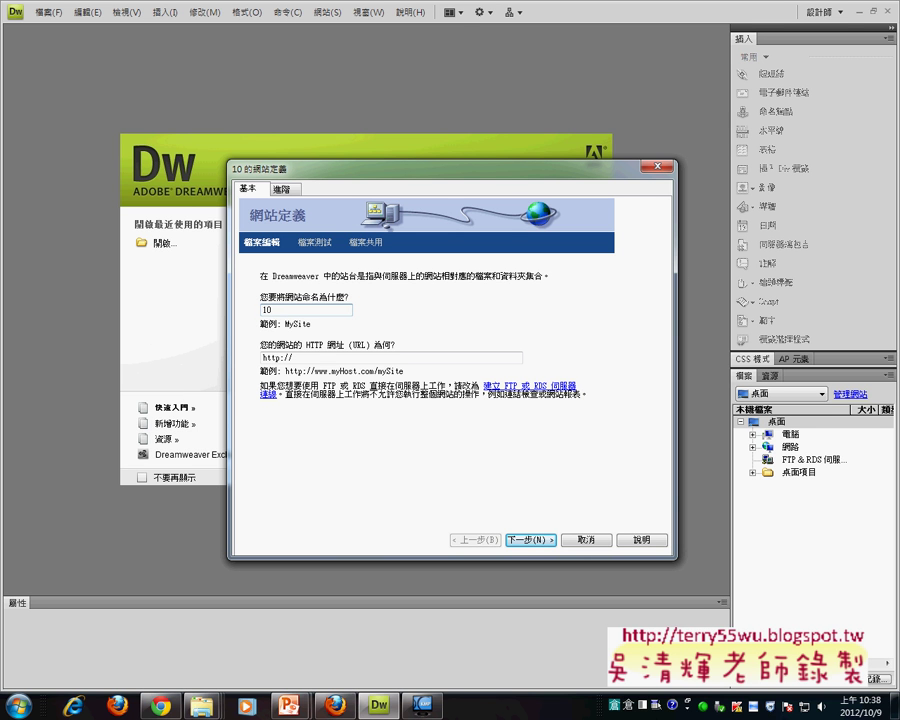
{"action": "type", "text": "2"}
{"action": "left_click", "coordinate": [281, 357]}
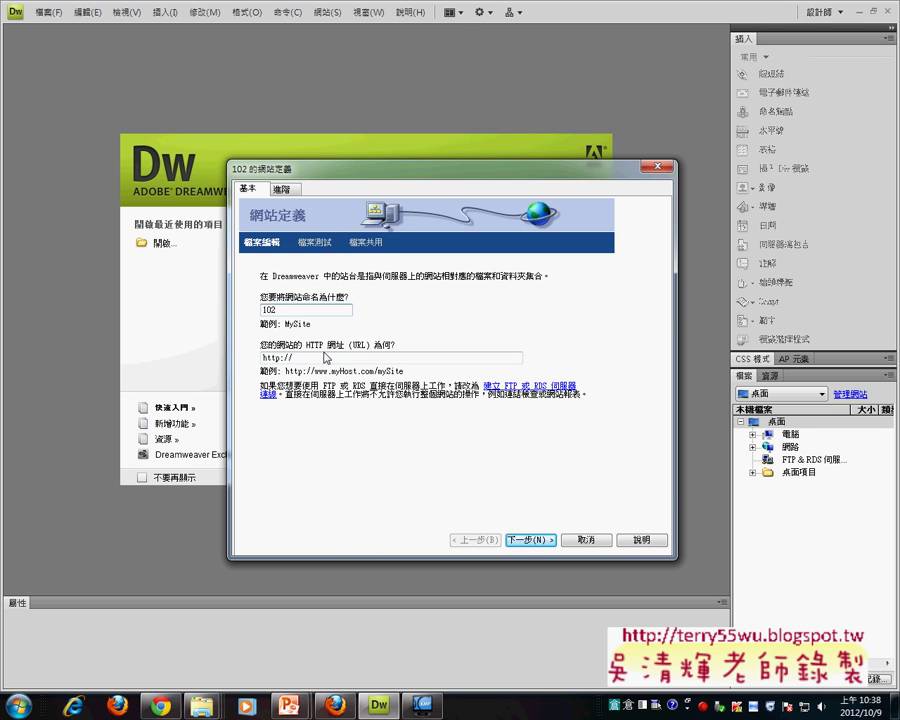
{"action": "left_click", "coordinate": [297, 312]}
{"action": "double_click", "coordinate": [297, 312]}
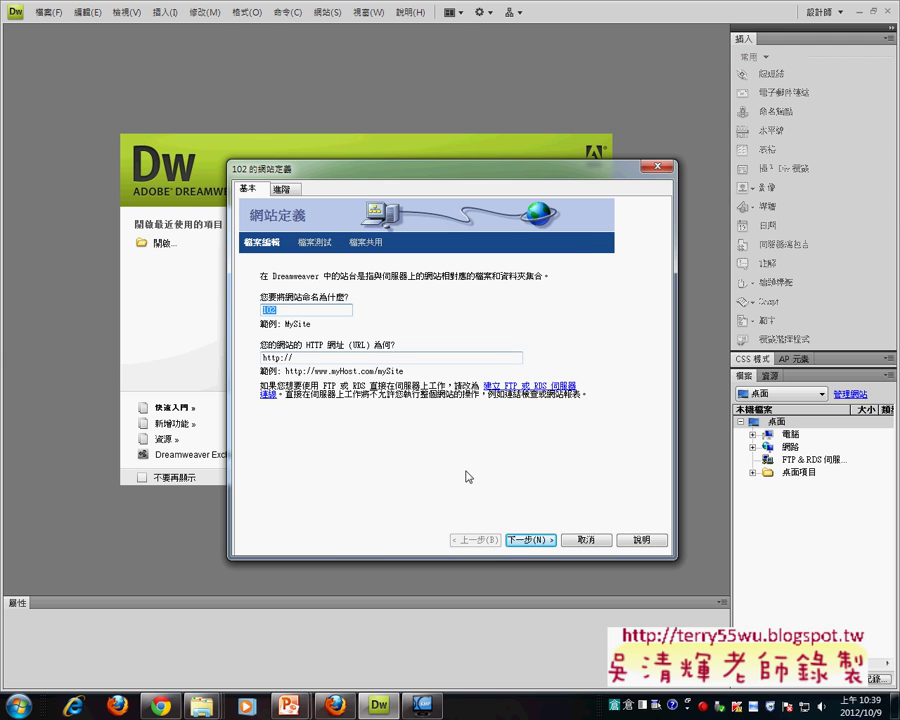
- Define the site without server technology, with the desktop's 01_DWCS4練習檔進階級(免安裝)\DWCS4練習檔進階級(免安裝) as its local root folder
{"action": "left_click", "coordinate": [531, 541]}
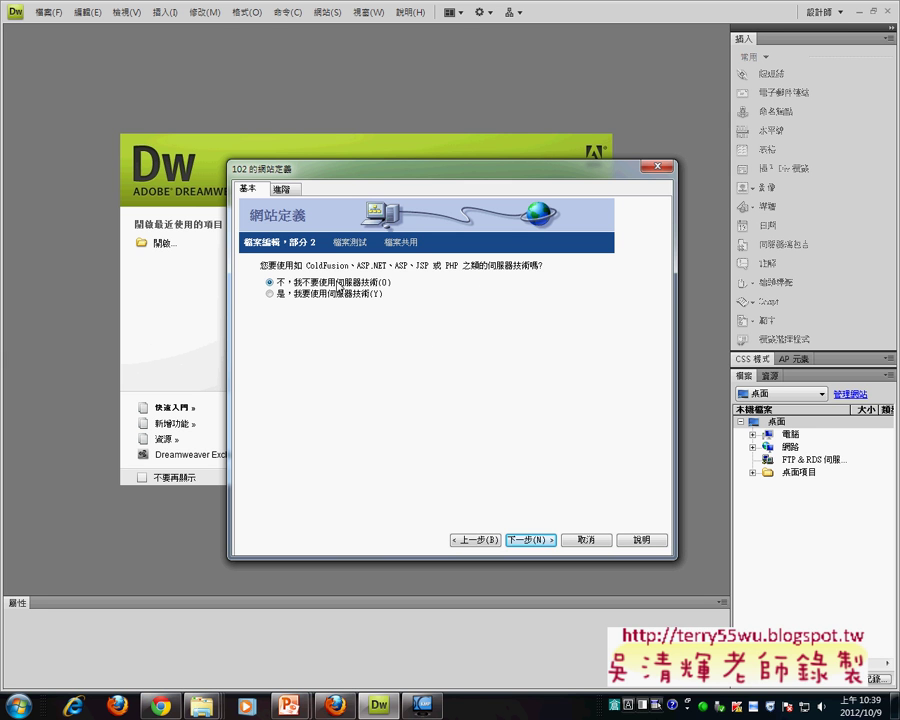
{"action": "left_click", "coordinate": [530, 542]}
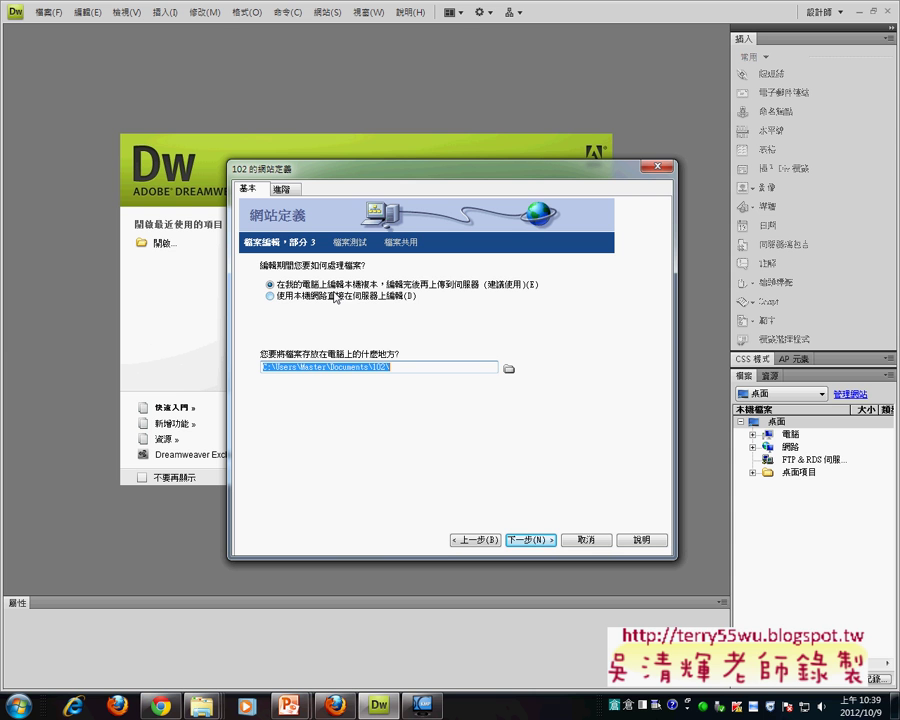
{"action": "left_click", "coordinate": [508, 369]}
{"action": "left_click", "coordinate": [293, 322]}
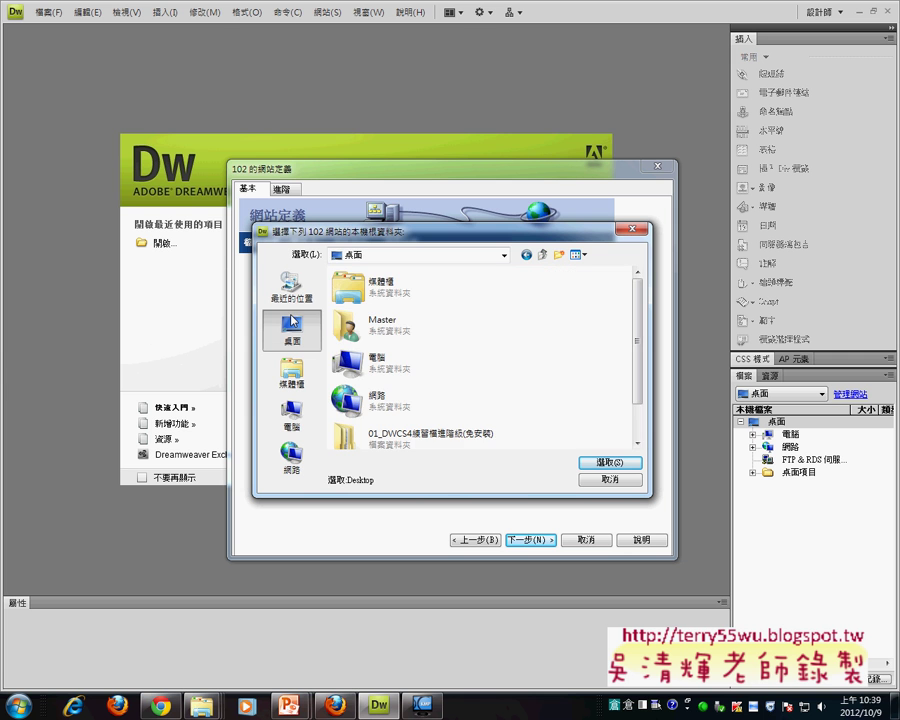
{"action": "left_click_drag", "start_coordinate": [635, 344], "coordinate": [640, 409]}
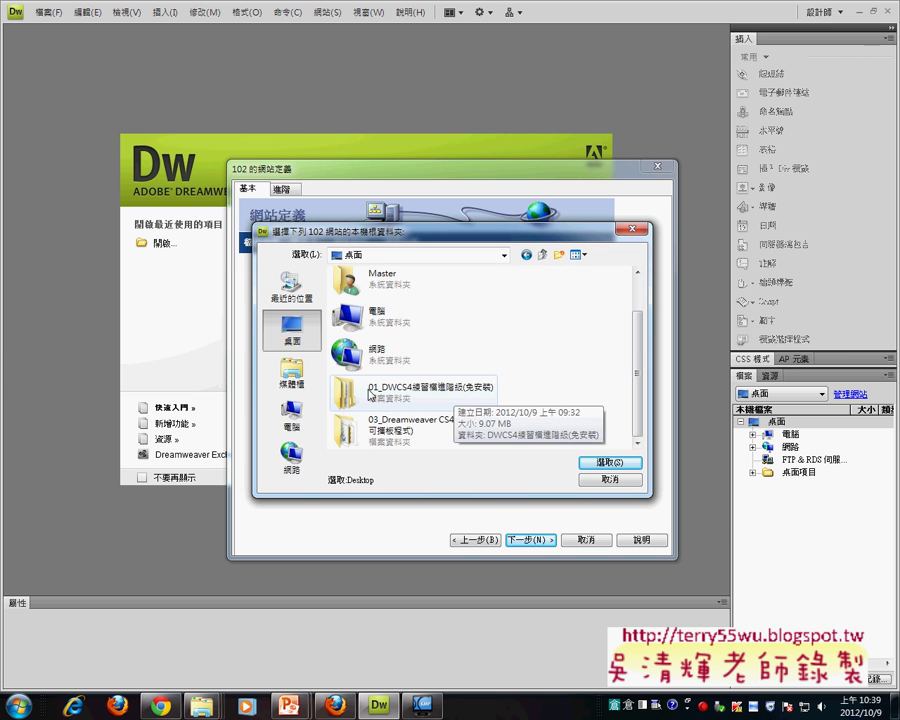
{"action": "double_click", "coordinate": [370, 393]}
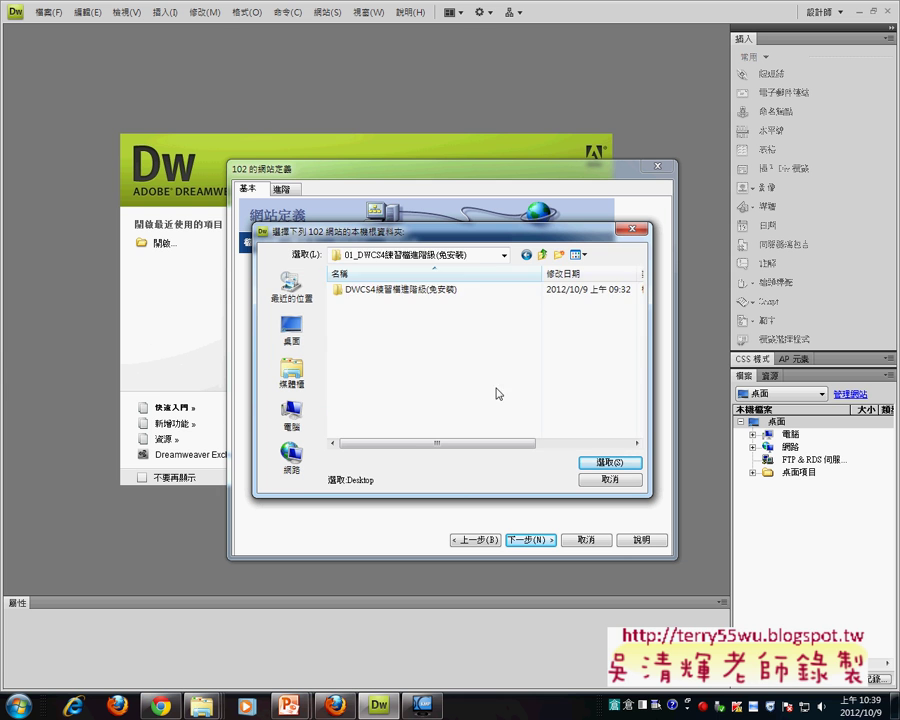
{"action": "double_click", "coordinate": [446, 292]}
{"action": "double_click", "coordinate": [368, 290]}
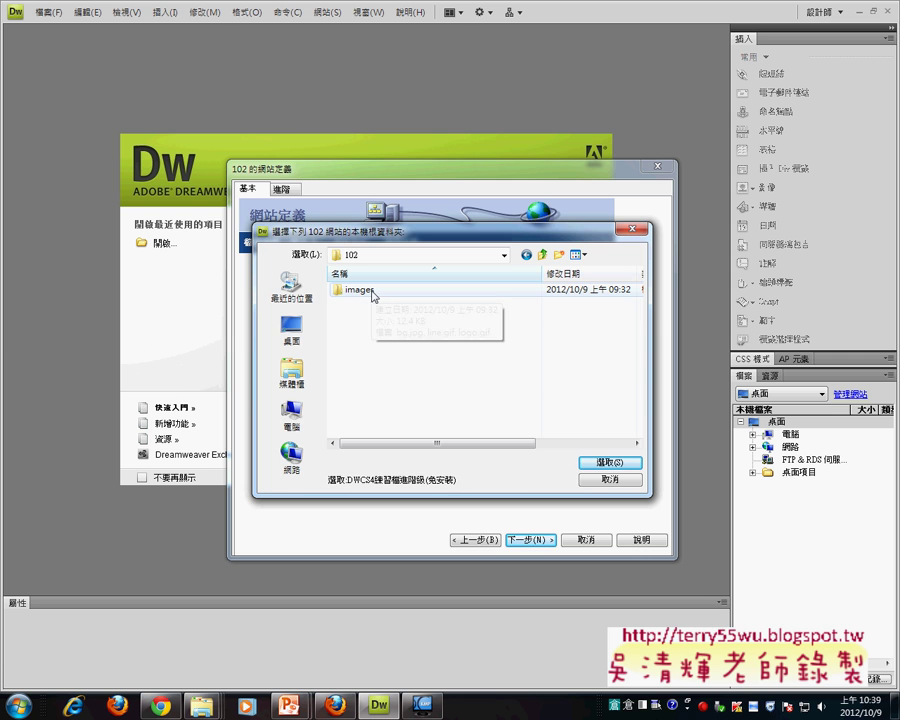
{"action": "left_click", "coordinate": [612, 463]}
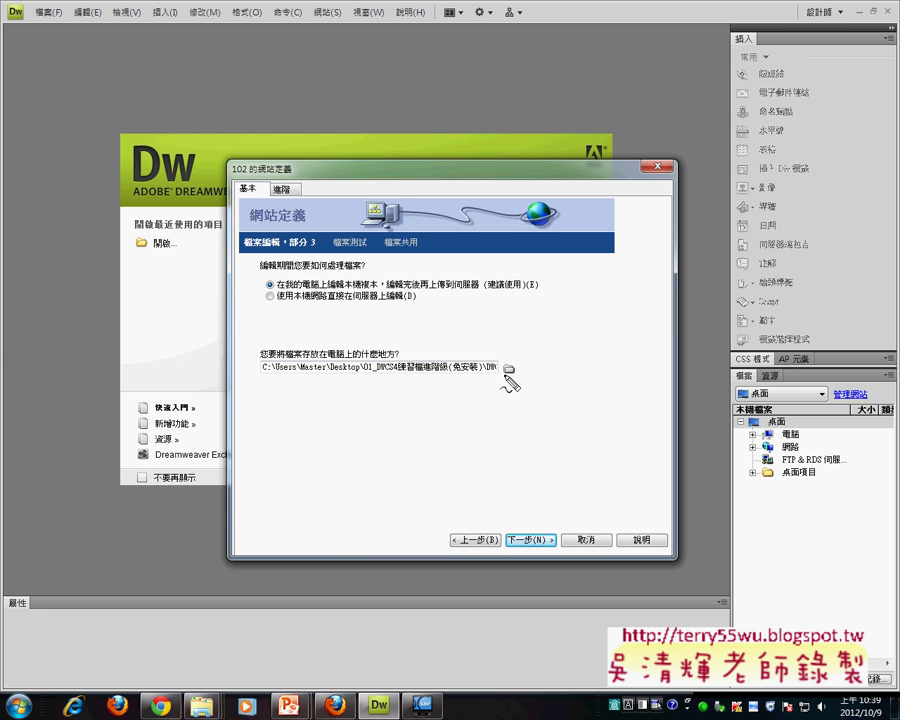
{"action": "mouse_move", "coordinate": [510, 370]}
{"action": "left_mouse_down"}
{"action": "mouse_move", "coordinate": [315, 386]}
{"action": "mouse_move", "coordinate": [250, 378]}
{"action": "mouse_move", "coordinate": [518, 364]}
{"action": "left_mouse_up"}
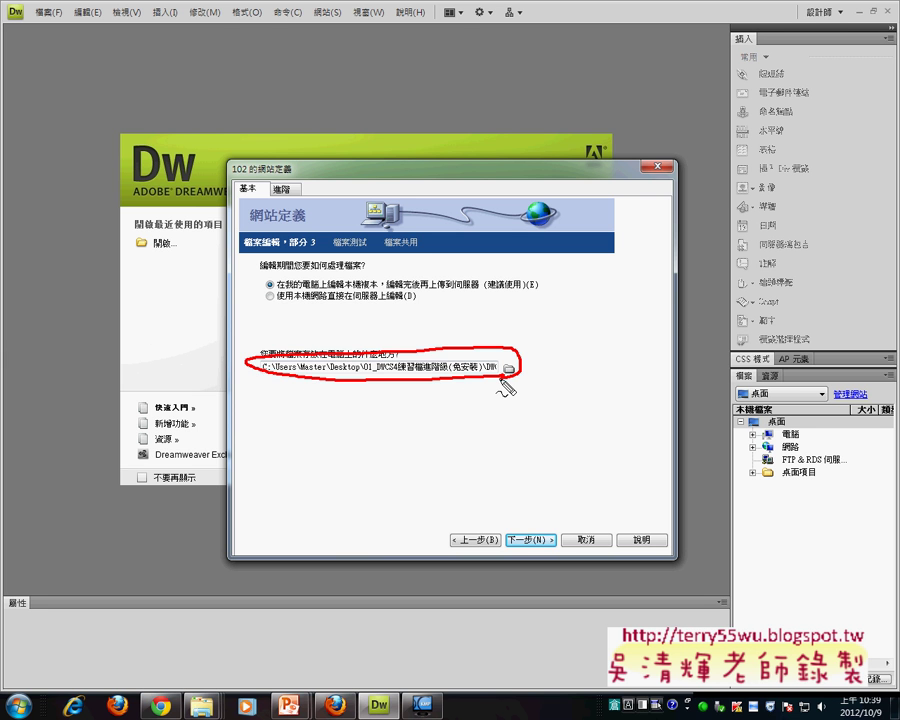
{"action": "key", "text": "Escape"}
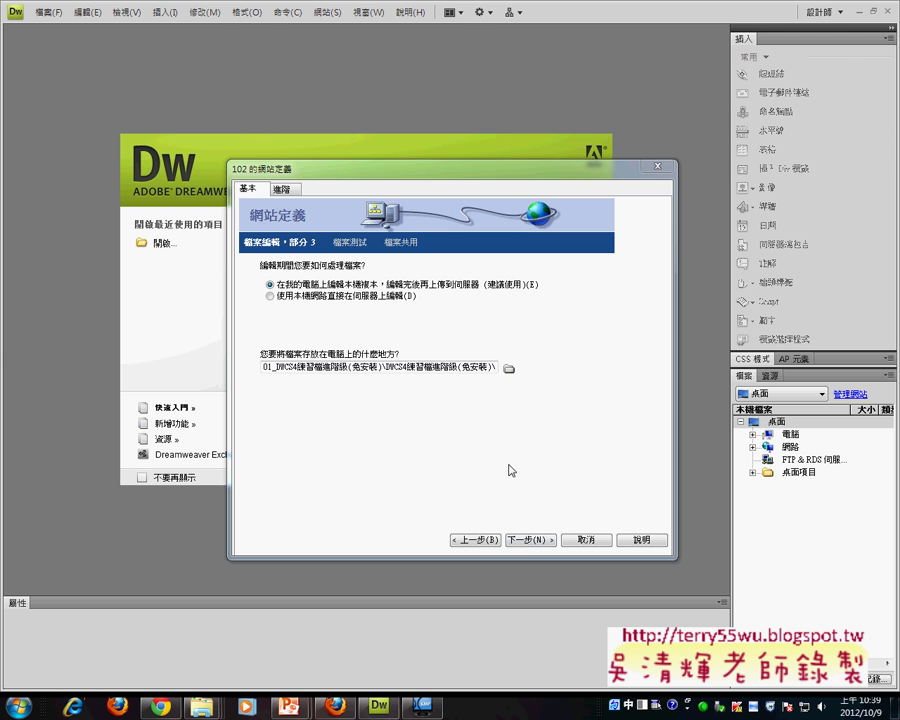
- Set the remote server connection to none (無) and proceed to the site summary
{"action": "left_click", "coordinate": [526, 541]}
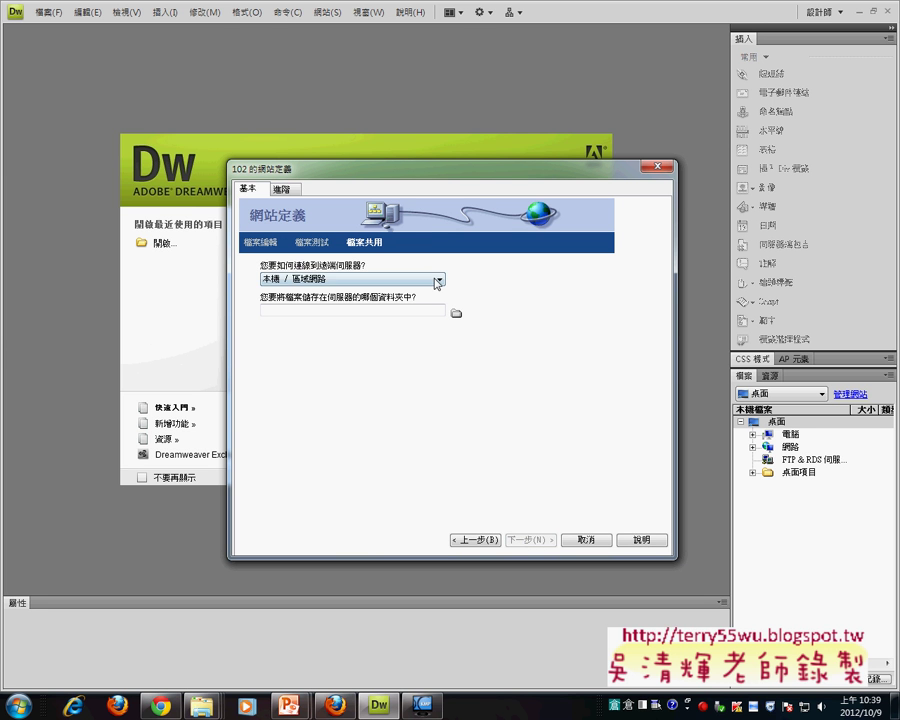
{"action": "left_click", "coordinate": [441, 280]}
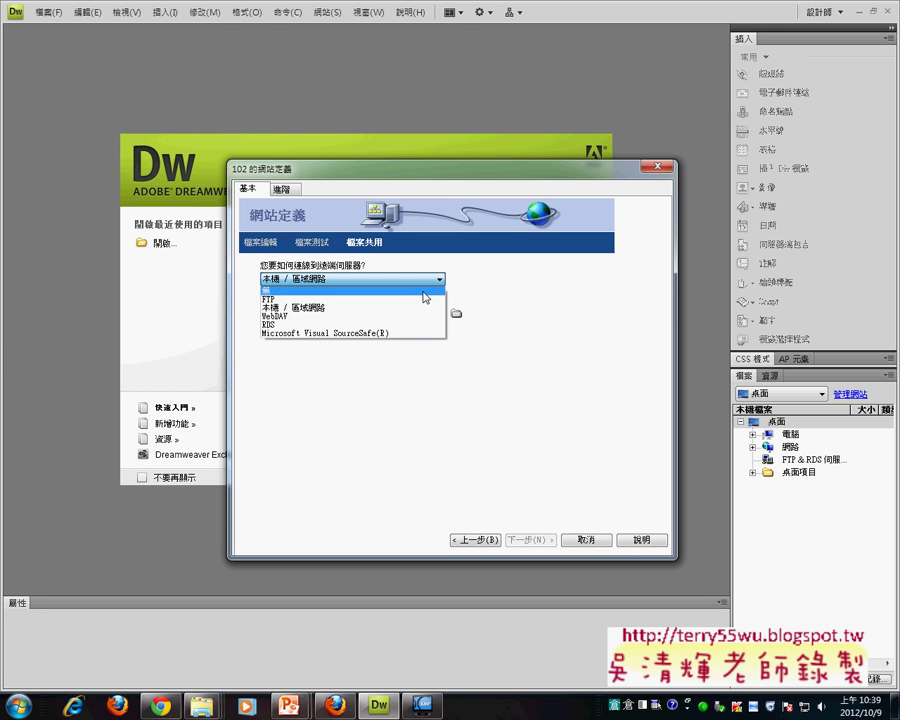
{"action": "left_click", "coordinate": [424, 290]}
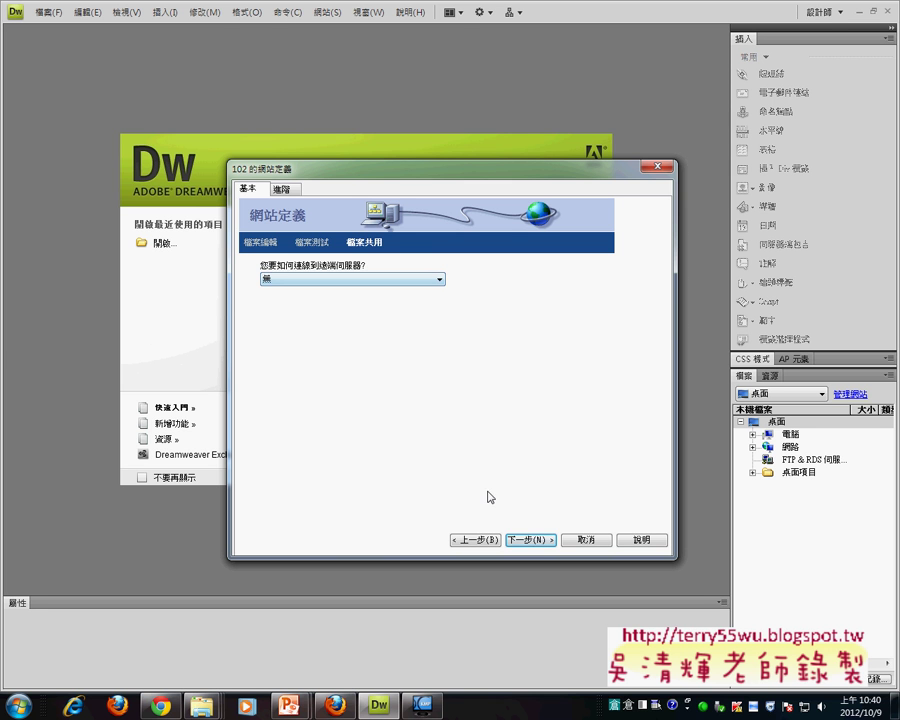
{"action": "left_click", "coordinate": [538, 541]}
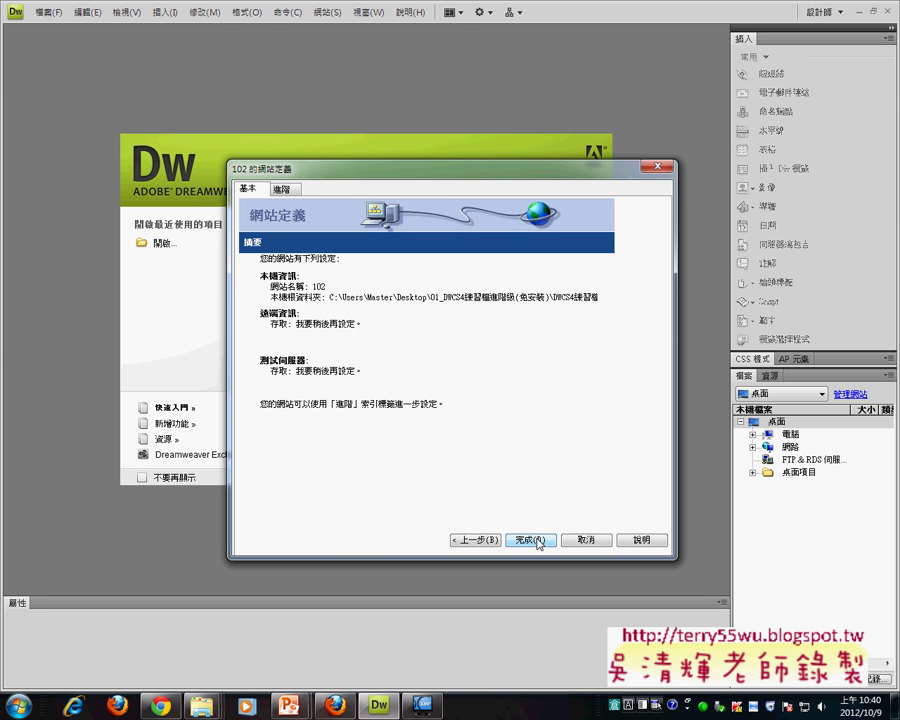
- Review the site name, local folder and remote server settings by going back through the site definition pages
{"action": "left_click", "coordinate": [463, 540]}
{"action": "left_click", "coordinate": [463, 540]}
{"action": "left_click", "coordinate": [463, 540]}
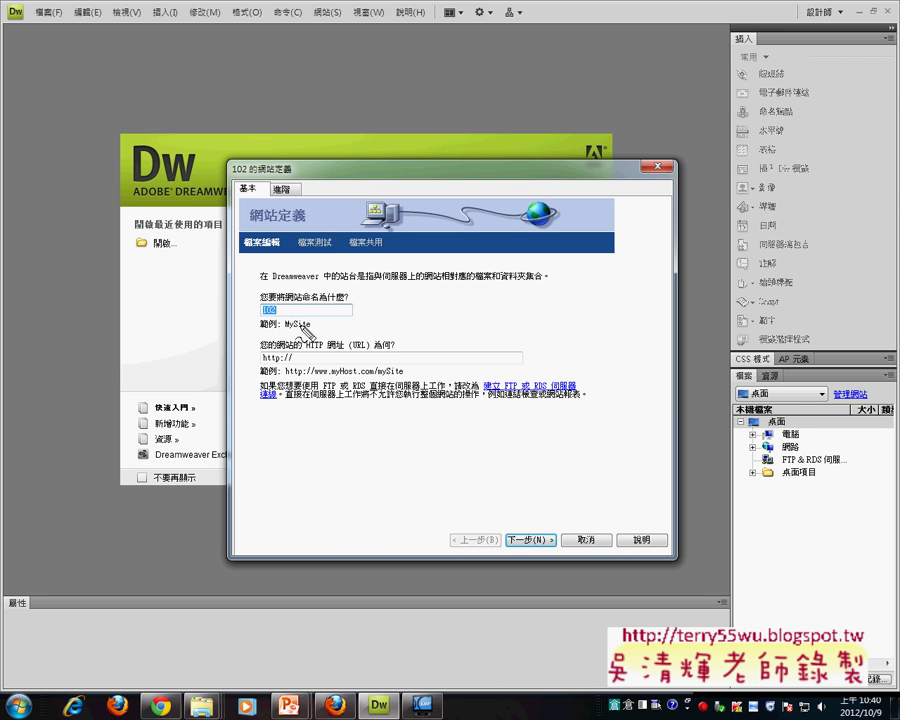
{"action": "mouse_move", "coordinate": [300, 293]}
{"action": "left_mouse_down"}
{"action": "mouse_move", "coordinate": [262, 305]}
{"action": "mouse_move", "coordinate": [291, 331]}
{"action": "left_mouse_up"}
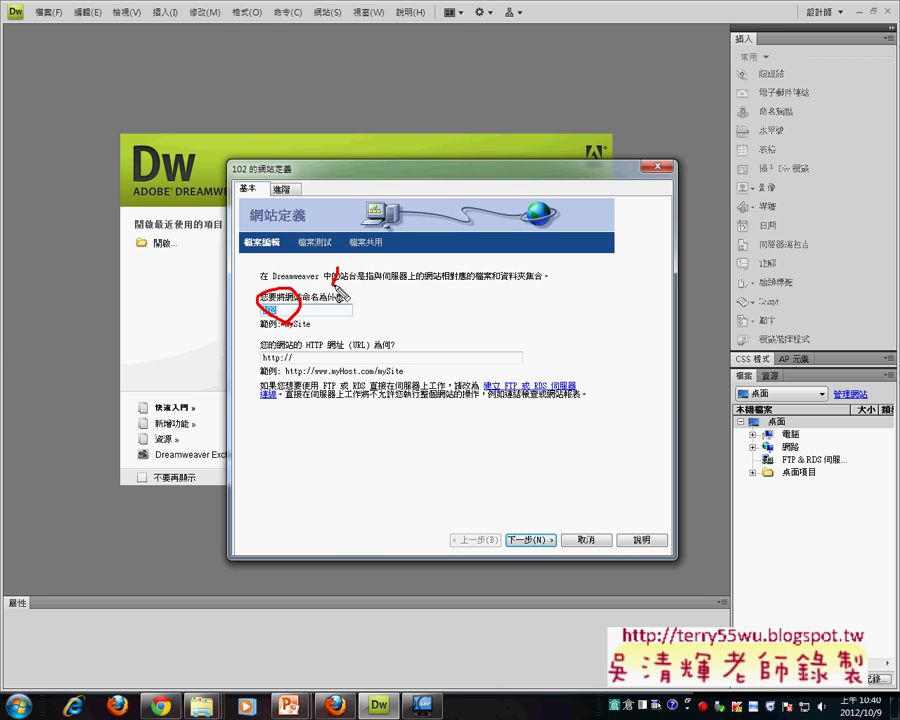
{"action": "key", "text": "Escape"}
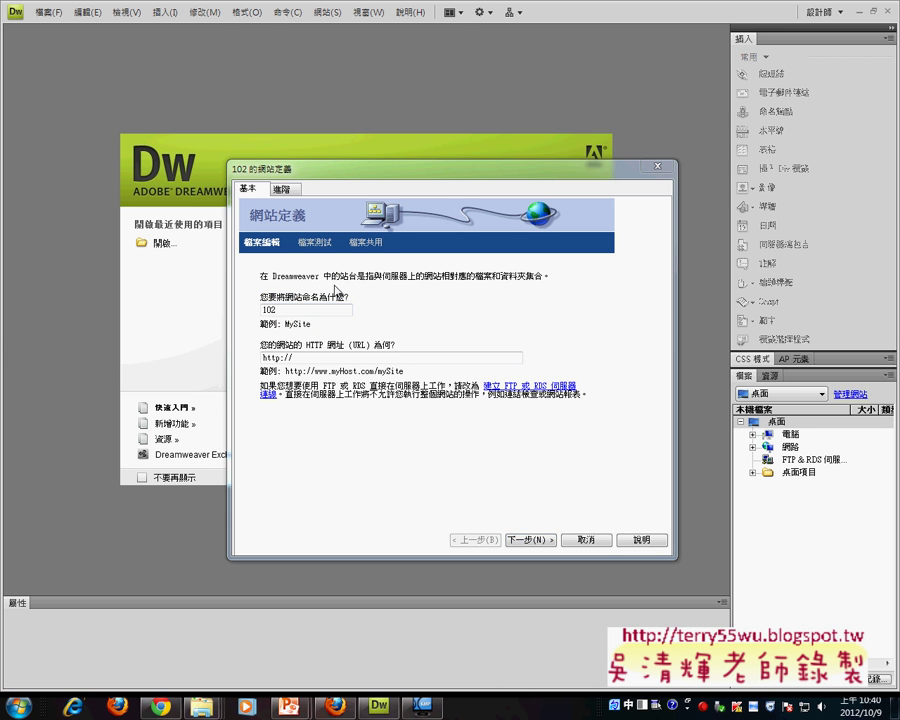
{"action": "left_click", "coordinate": [536, 544]}
{"action": "left_click", "coordinate": [530, 540]}
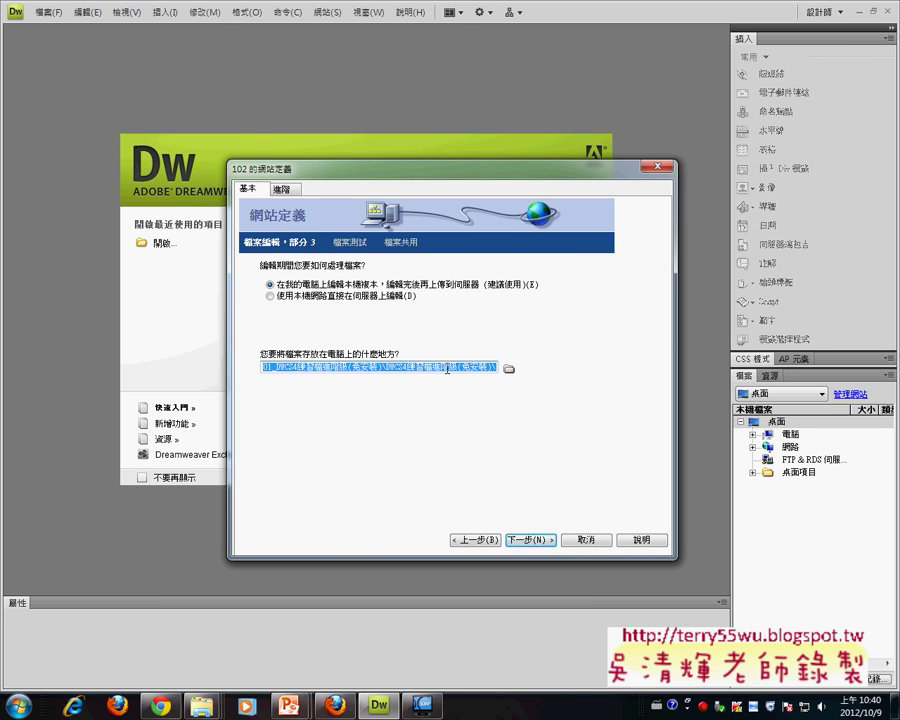
{"action": "left_click", "coordinate": [531, 540]}
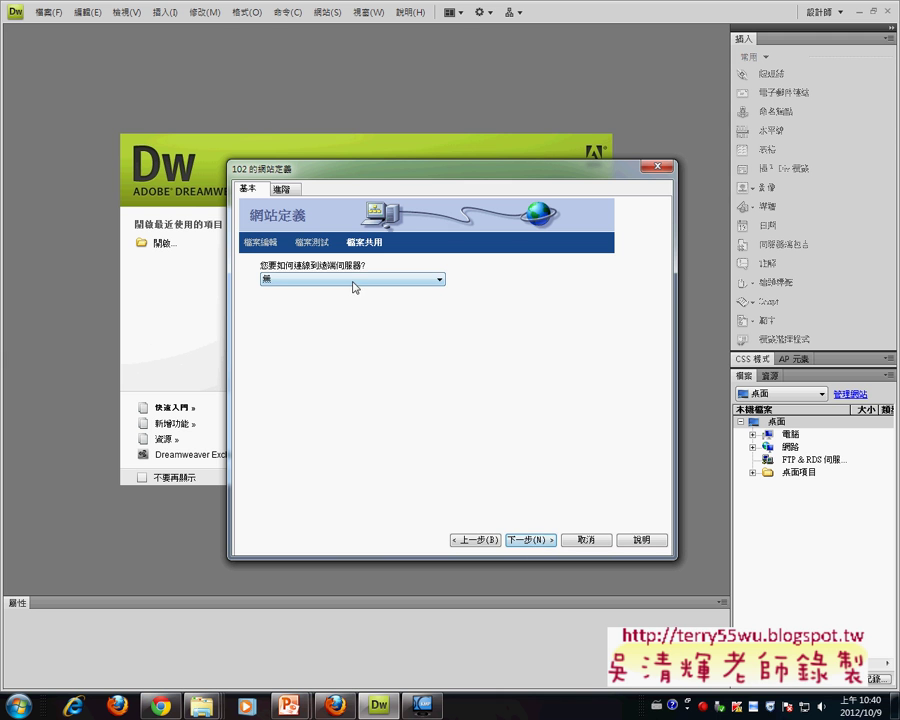
{"action": "left_click", "coordinate": [542, 542]}
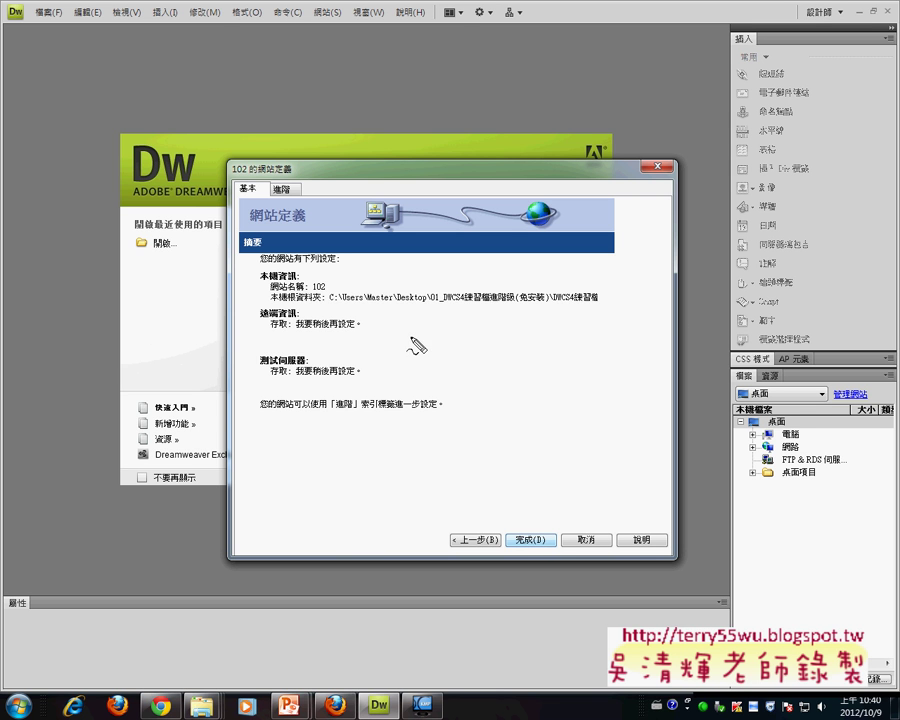
- Check the site name and local root folder in the summary, and complete the site definition
{"action": "mouse_move", "coordinate": [324, 296]}
{"action": "left_mouse_down"}
{"action": "mouse_move", "coordinate": [312, 286]}
{"action": "mouse_move", "coordinate": [600, 306]}
{"action": "left_mouse_up"}
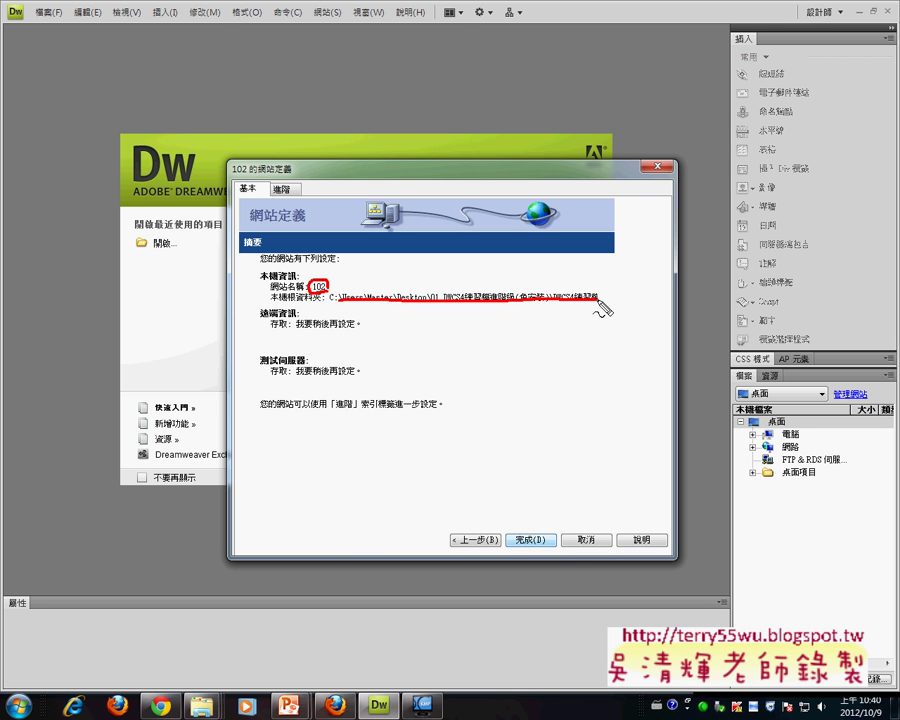
{"action": "mouse_move", "coordinate": [548, 528]}
{"action": "left_mouse_down"}
{"action": "mouse_move", "coordinate": [515, 540]}
{"action": "mouse_move", "coordinate": [543, 548]}
{"action": "left_mouse_up"}
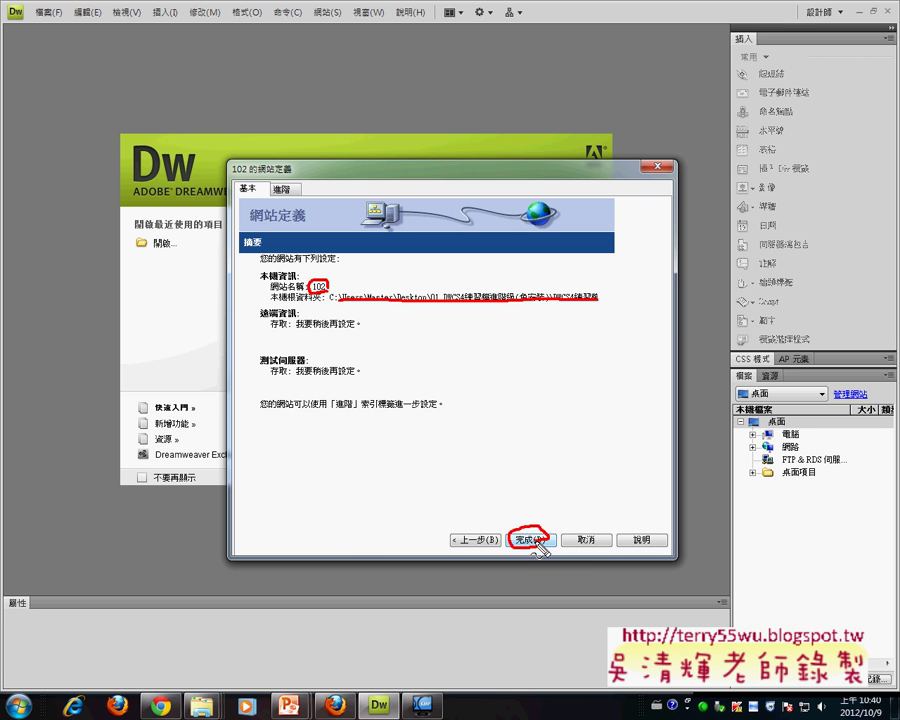
{"action": "key", "text": "Escape"}
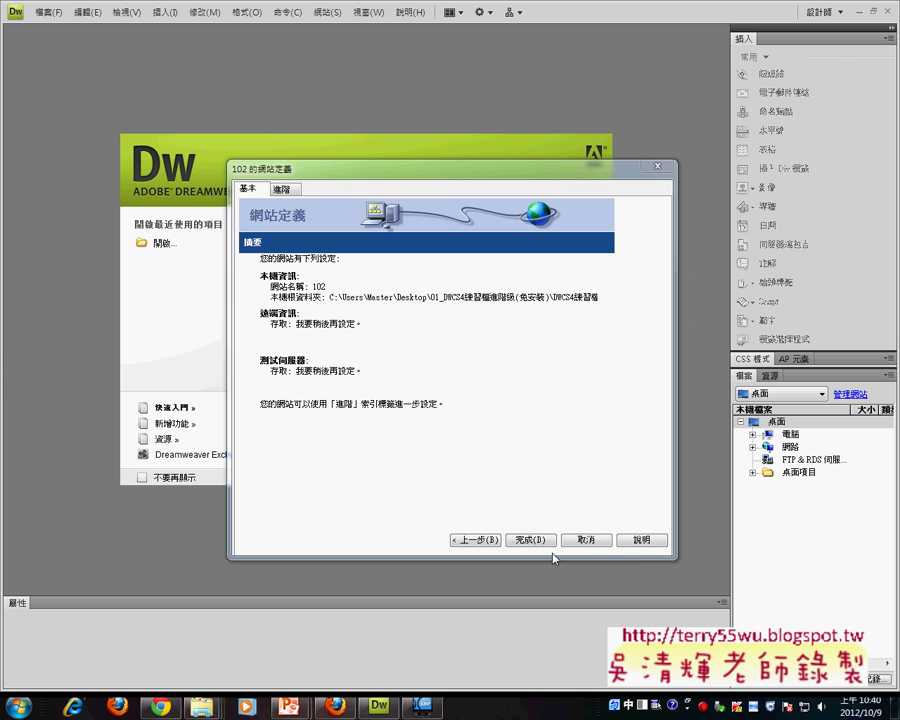
{"action": "left_click", "coordinate": [529, 541]}
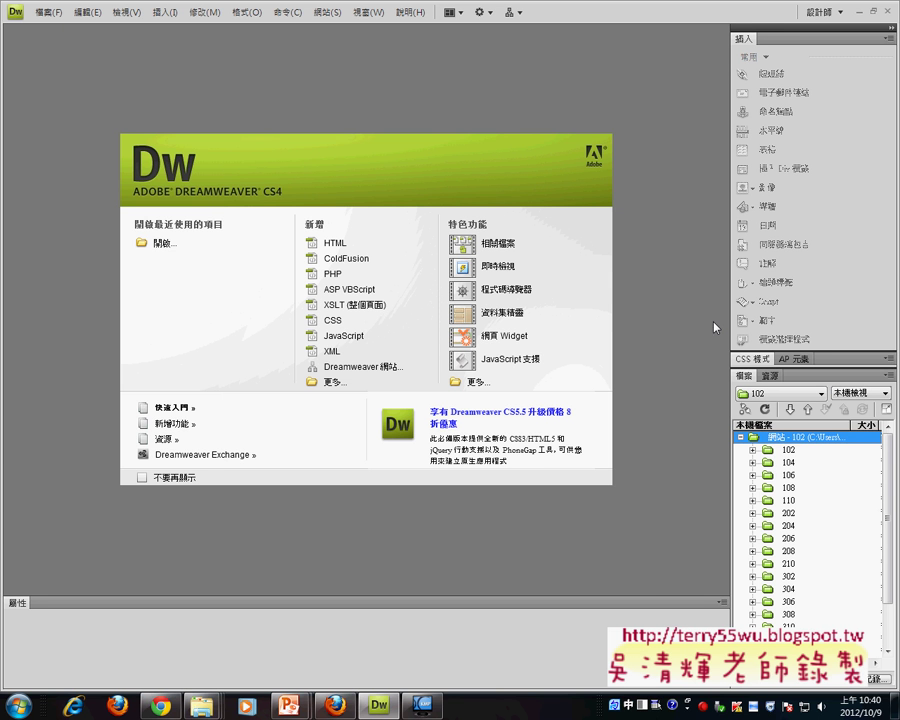
- Widen the side panels and reopen the definition of site 102 at its local folder settings
{"action": "left_click_drag", "start_coordinate": [728, 368], "coordinate": [538, 311]}
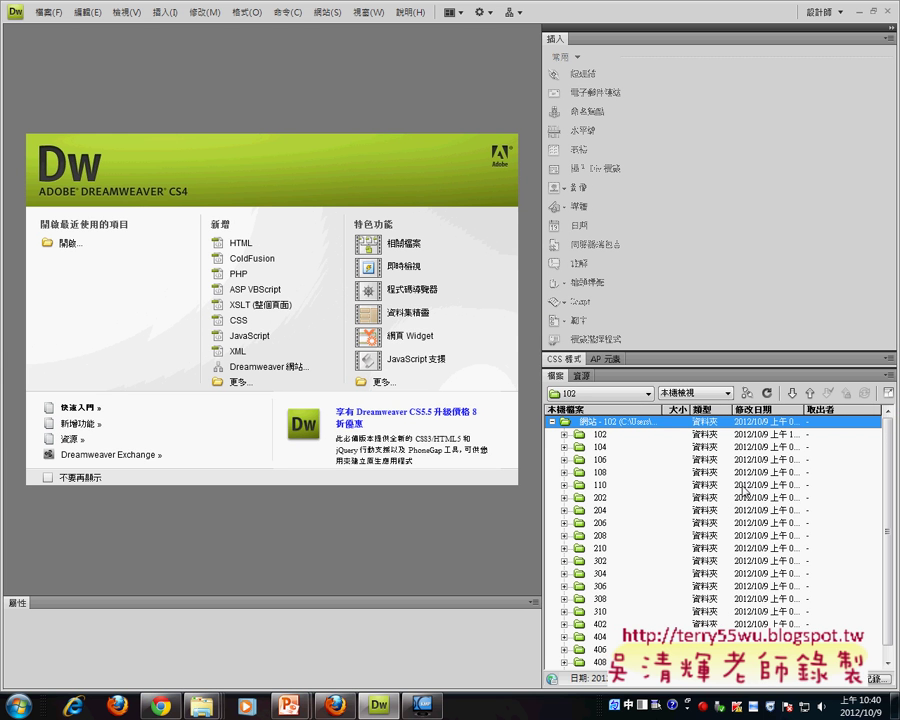
{"action": "left_click", "coordinate": [633, 397]}
{"action": "left_click", "coordinate": [600, 486]}
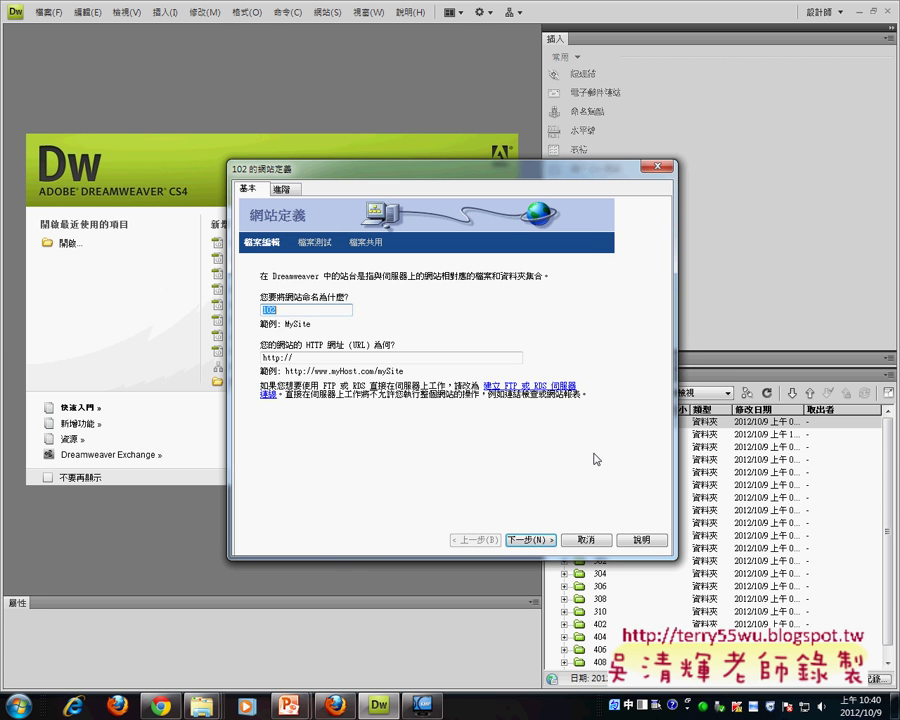
{"action": "left_click", "coordinate": [549, 545]}
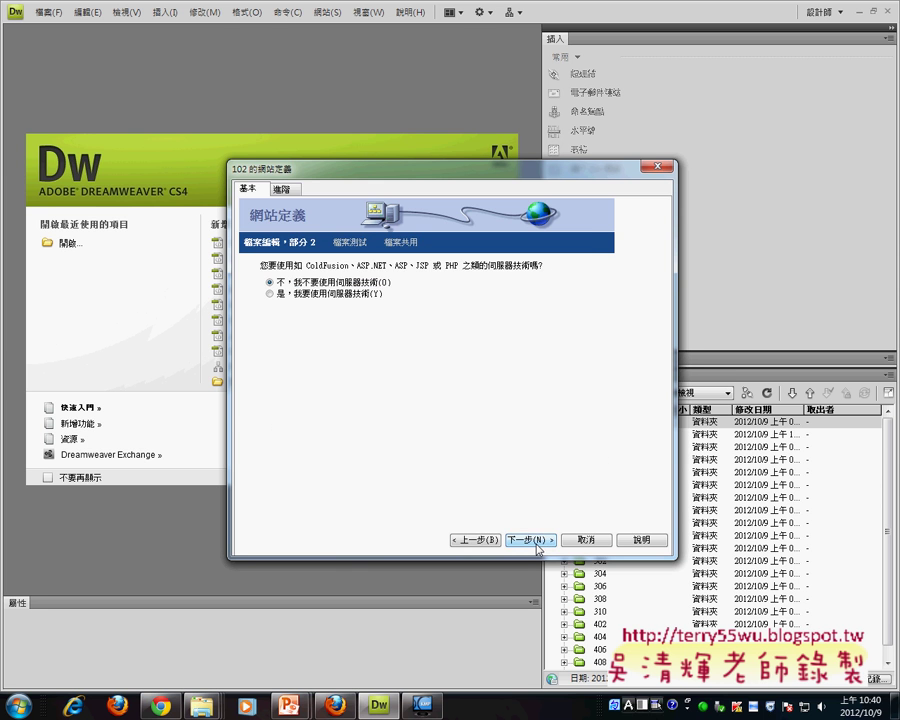
{"action": "left_click", "coordinate": [530, 540]}
- Set the site's local root folder to the 102 subfolder inside DWCS4練習檔進階級(免安裝)
{"action": "left_click_drag", "start_coordinate": [441, 367], "coordinate": [508, 372]}
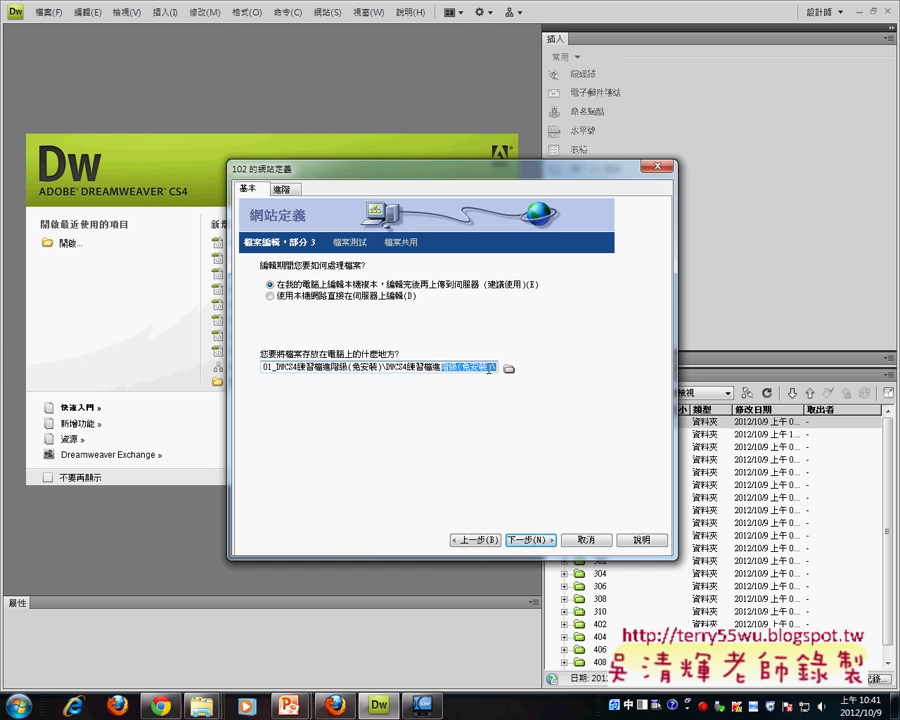
{"action": "left_click", "coordinate": [509, 371]}
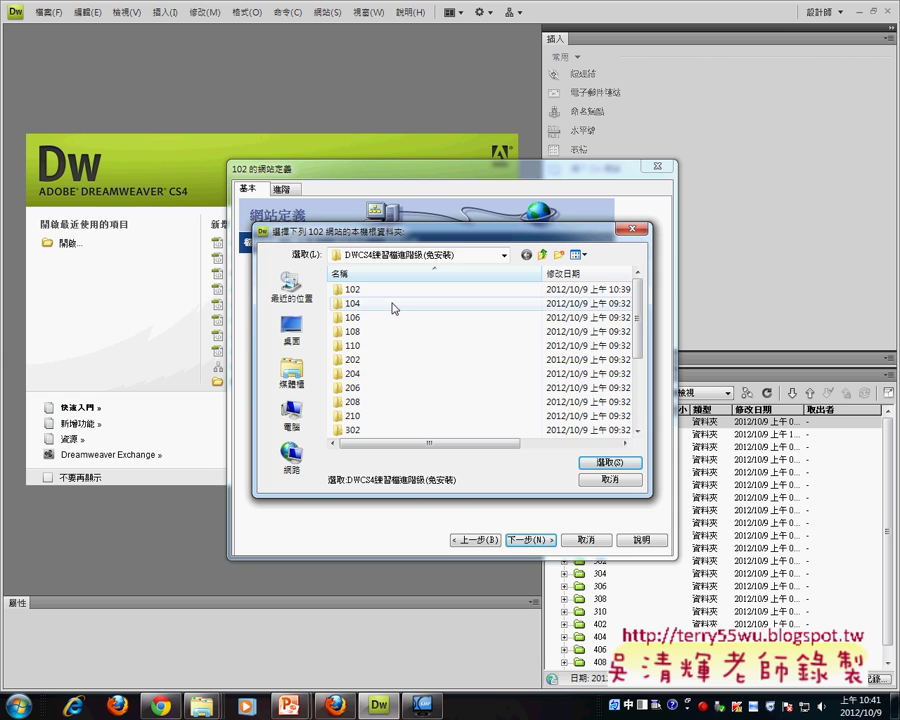
{"action": "double_click", "coordinate": [392, 290]}
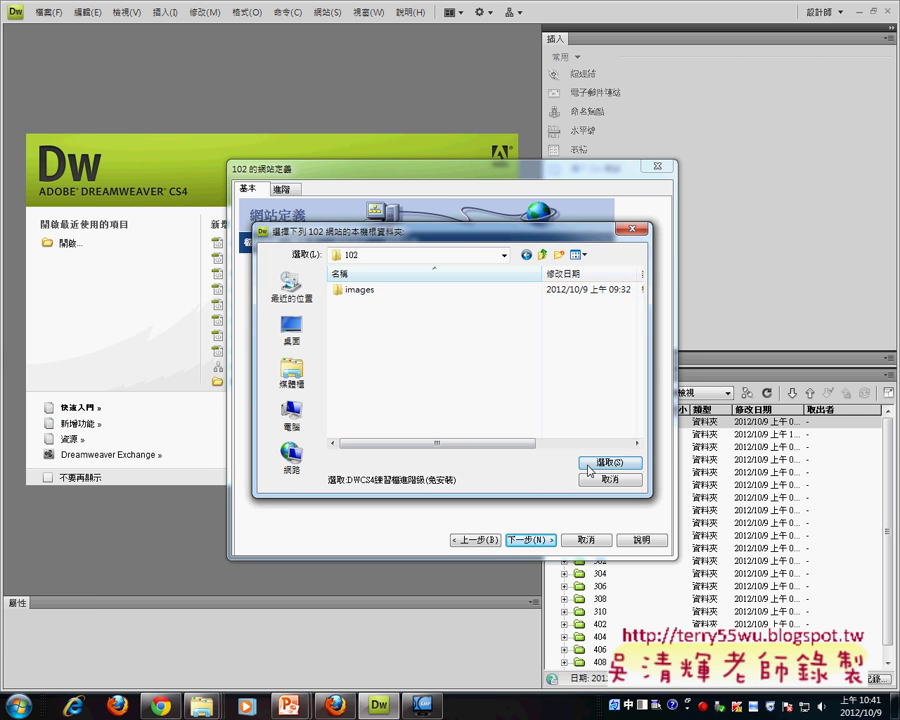
{"action": "left_click", "coordinate": [609, 462]}
{"action": "left_click_drag", "start_coordinate": [480, 367], "coordinate": [583, 372]}
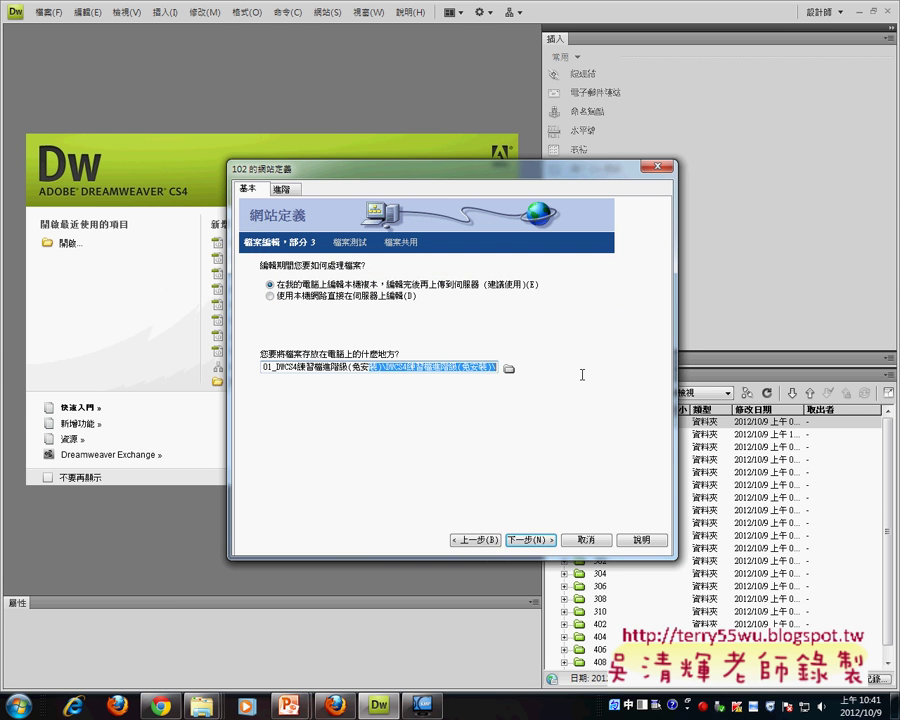
{"action": "left_click", "coordinate": [512, 371]}
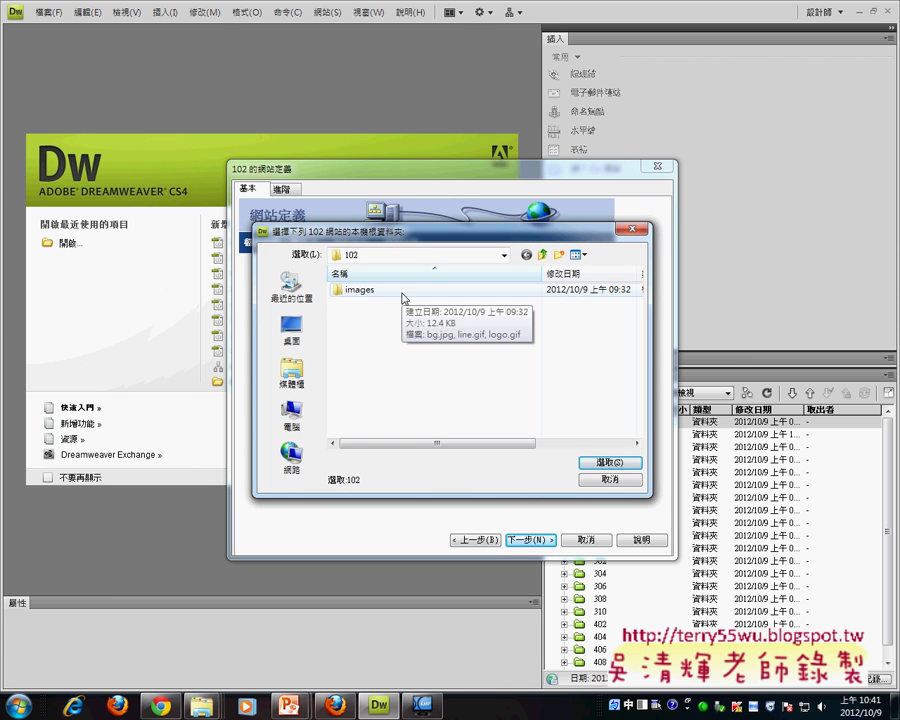
{"action": "left_click", "coordinate": [504, 255]}
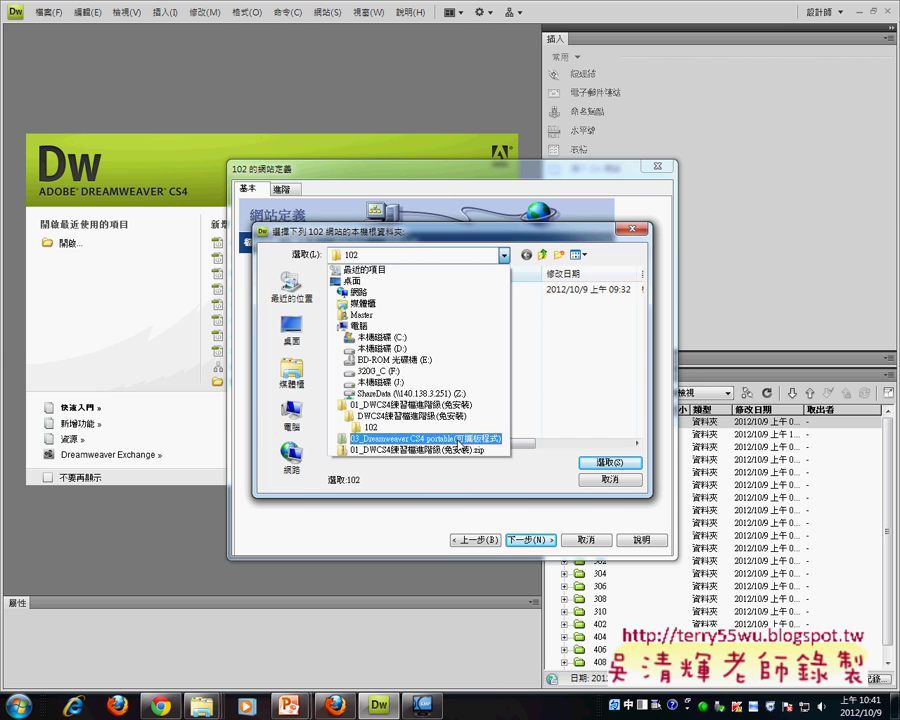
{"action": "left_click", "coordinate": [370, 427]}
{"action": "left_click", "coordinate": [610, 466]}
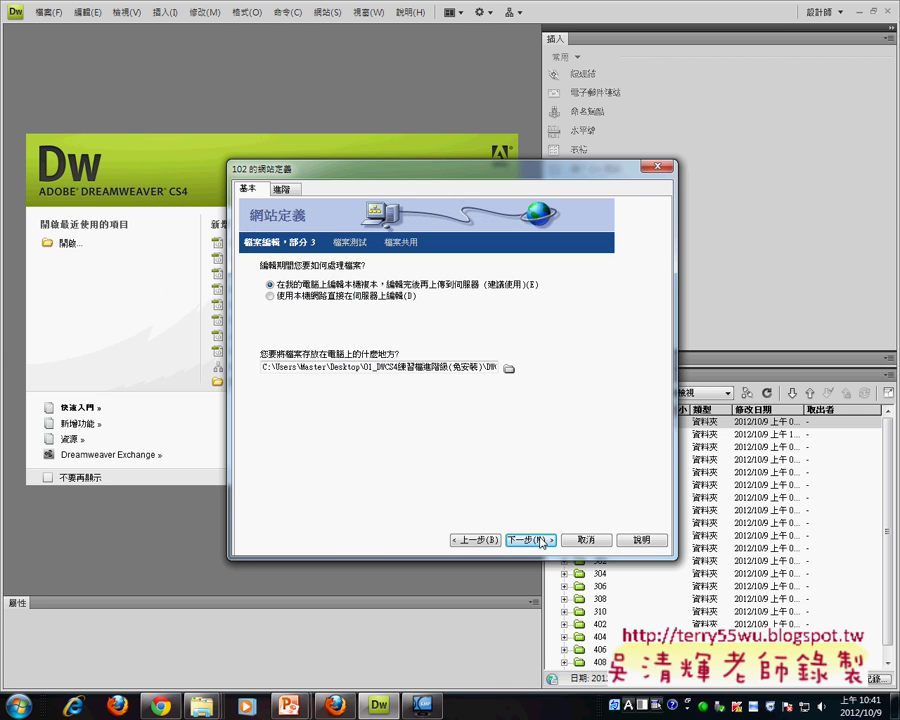
- Check that the local root path ends in 102, and complete the site definition with the cache rebuild accepted
{"action": "left_click_drag", "start_coordinate": [448, 367], "coordinate": [593, 370]}
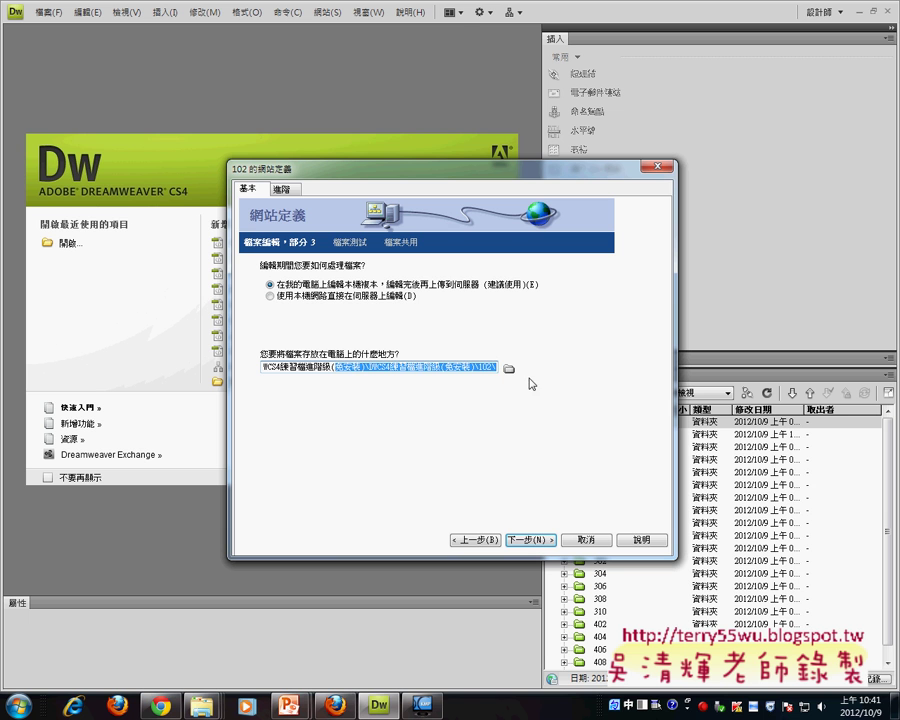
{"action": "left_click", "coordinate": [490, 372]}
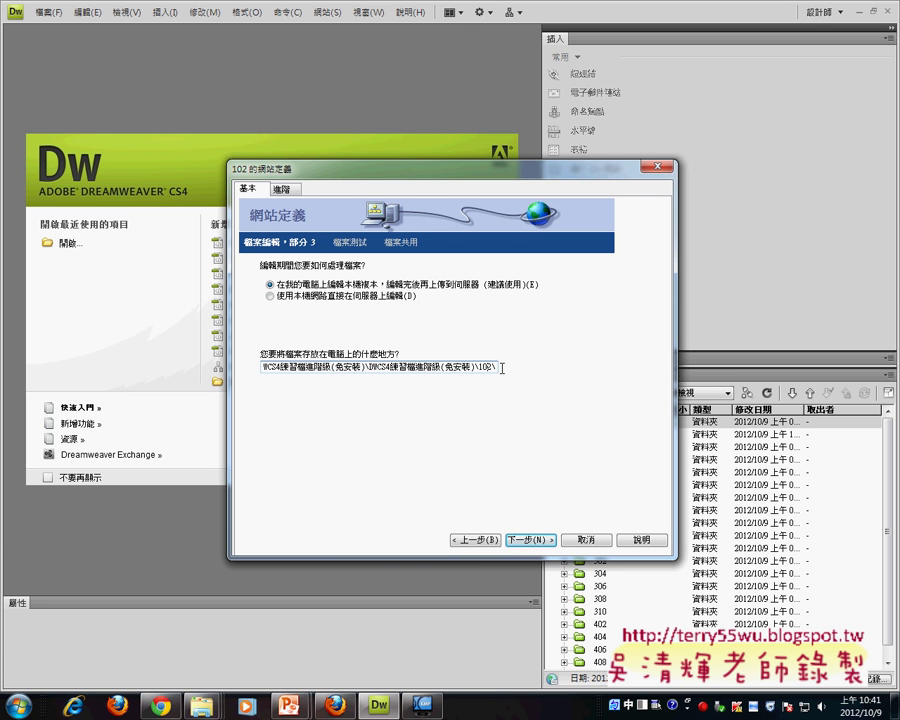
{"action": "left_click_drag", "start_coordinate": [478, 367], "coordinate": [500, 369]}
{"action": "left_click", "coordinate": [533, 541]}
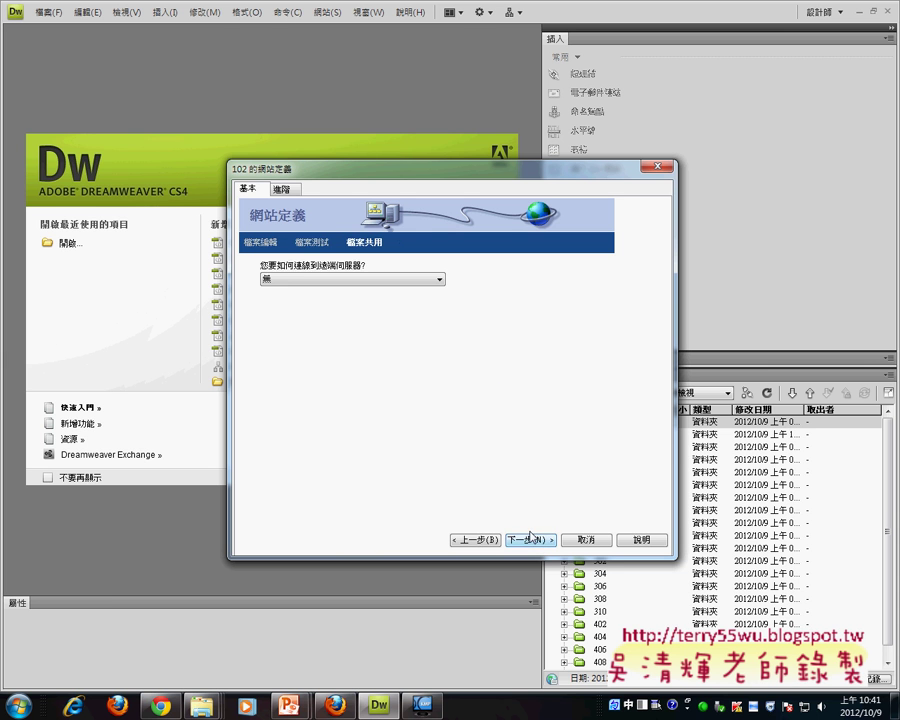
{"action": "left_click", "coordinate": [530, 540]}
{"action": "left_click", "coordinate": [530, 540]}
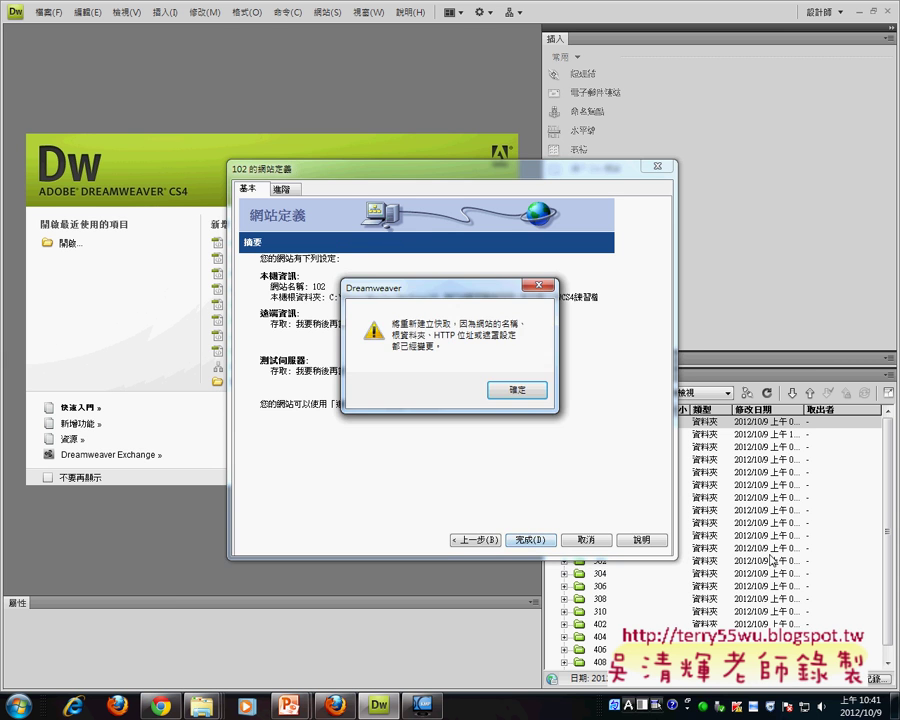
{"action": "left_click", "coordinate": [522, 390]}
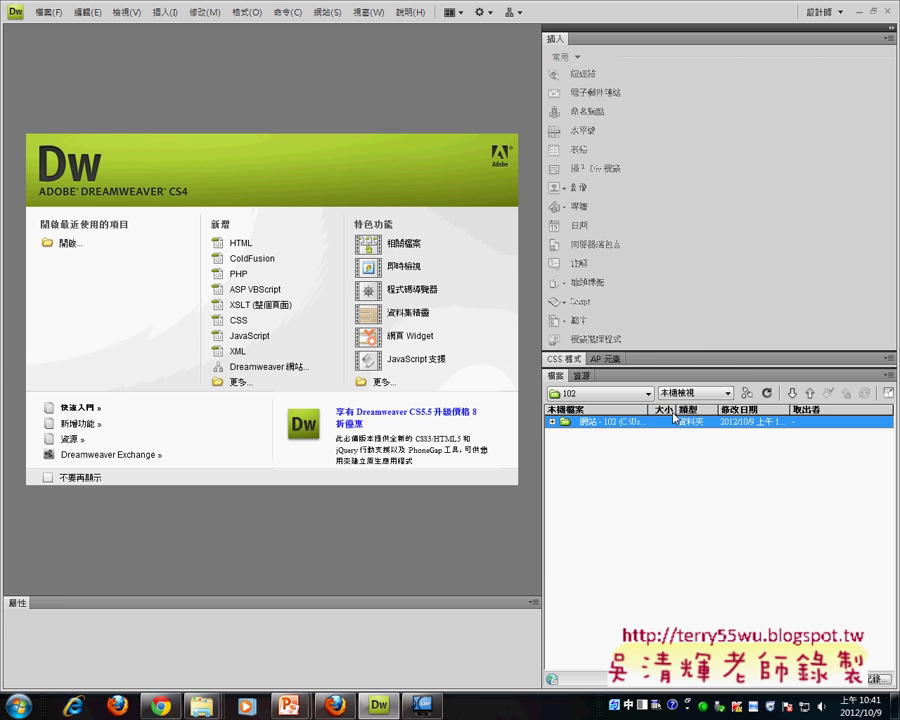
- Expand the root folder of site 102 to show its images folder and page files
{"action": "left_click", "coordinate": [552, 422]}
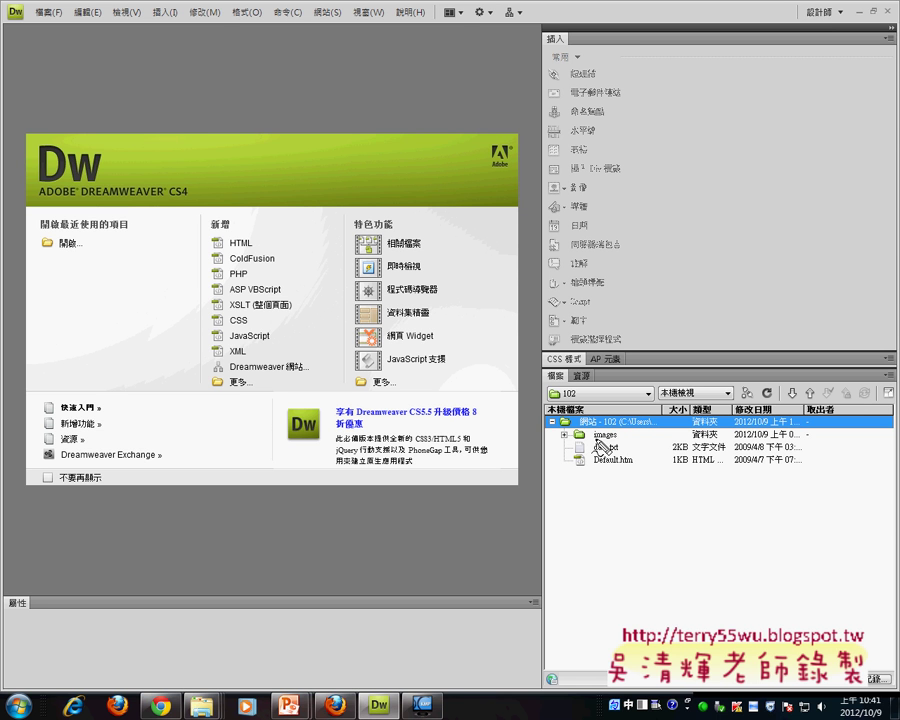
{"action": "mouse_move", "coordinate": [600, 447]}
{"action": "left_mouse_down"}
{"action": "mouse_move", "coordinate": [603, 432]}
{"action": "mouse_move", "coordinate": [612, 434]}
{"action": "mouse_move", "coordinate": [556, 440]}
{"action": "mouse_move", "coordinate": [616, 430]}
{"action": "left_mouse_up"}
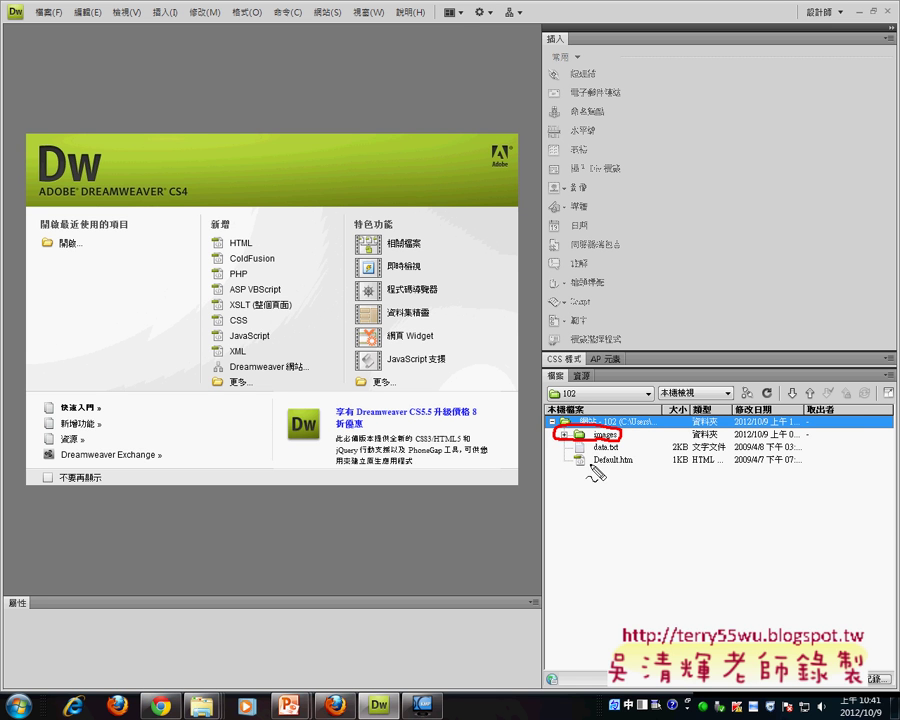
{"action": "mouse_move", "coordinate": [593, 470]}
{"action": "left_mouse_down"}
{"action": "mouse_move", "coordinate": [638, 466]}
{"action": "mouse_move", "coordinate": [567, 454]}
{"action": "left_mouse_up"}
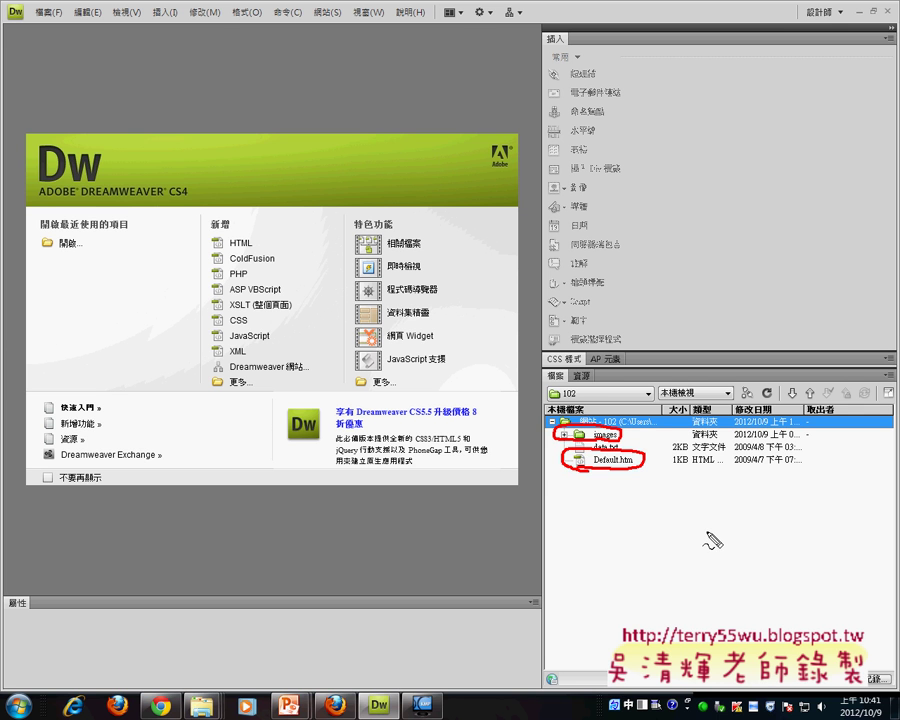
{"action": "key", "text": "Escape"}
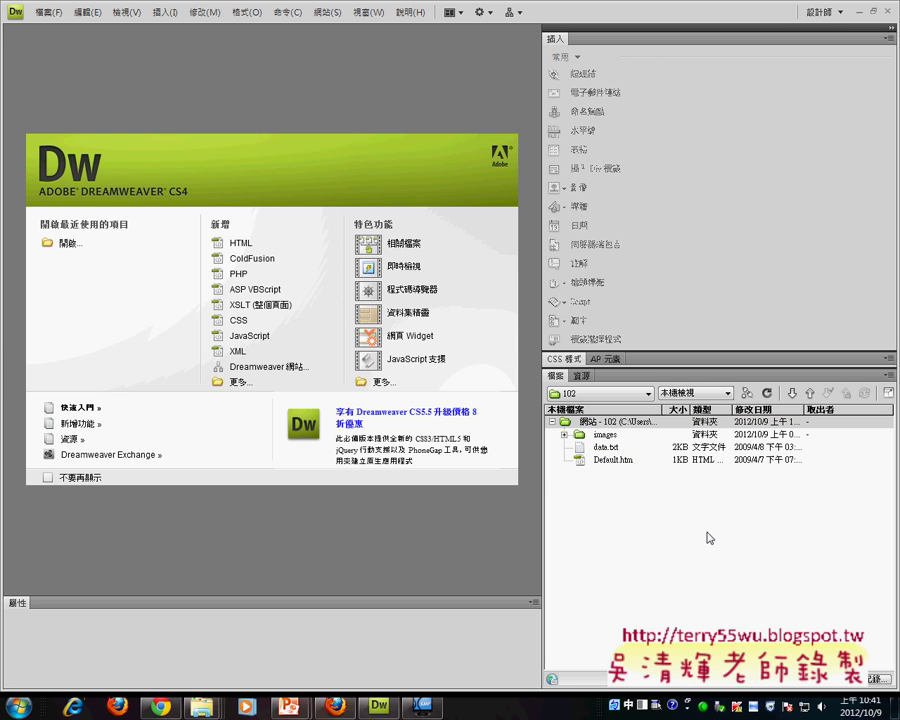
- Review the local root folder of site 102 through site management, and leave the definition without saving changes
{"action": "left_click", "coordinate": [327, 12]}
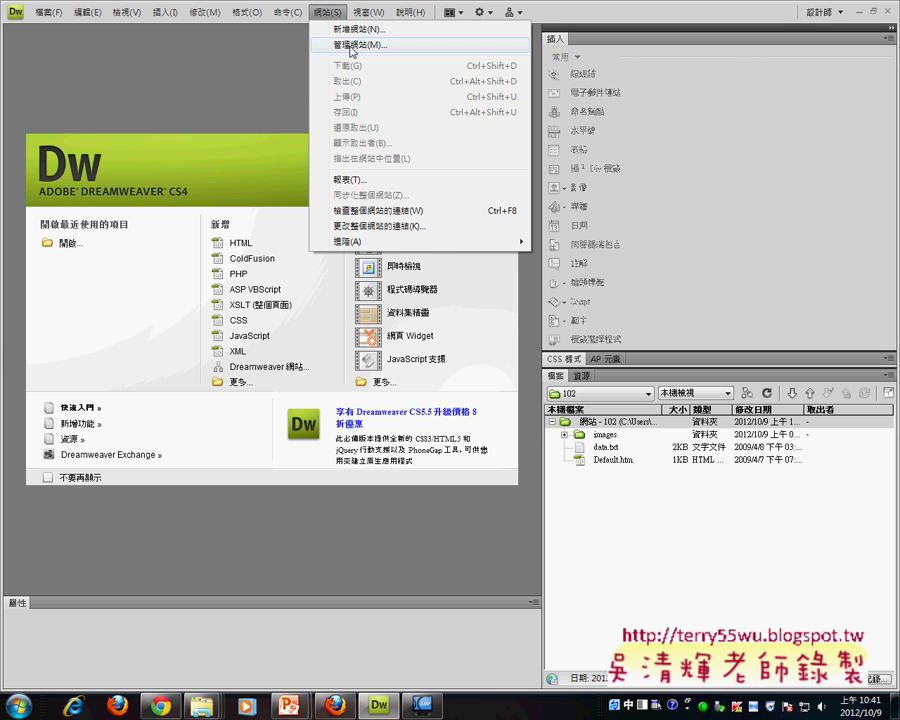
{"action": "left_click", "coordinate": [352, 50]}
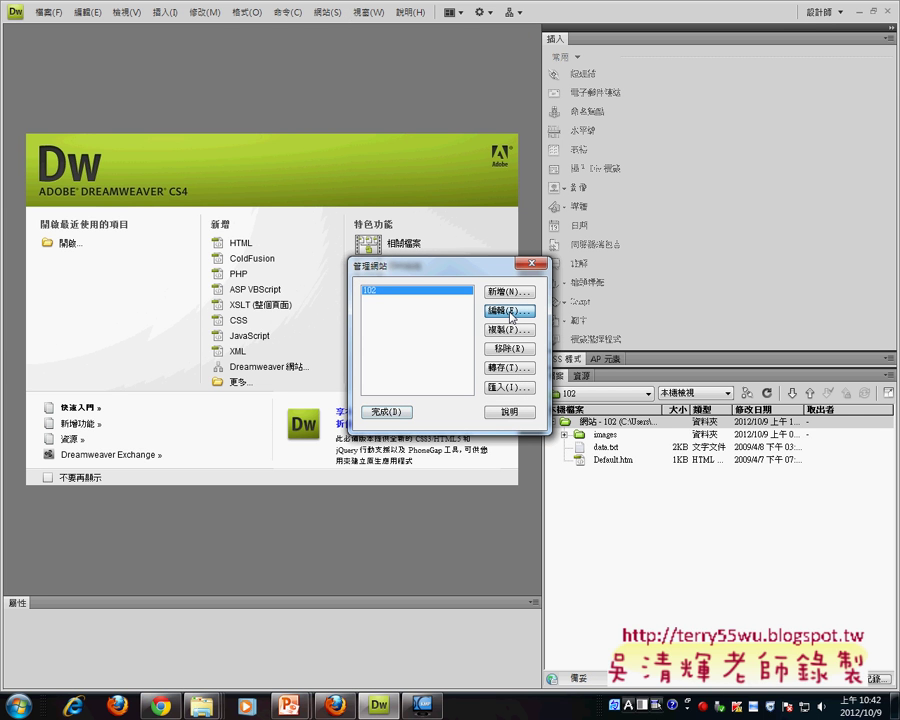
{"action": "left_click", "coordinate": [511, 312]}
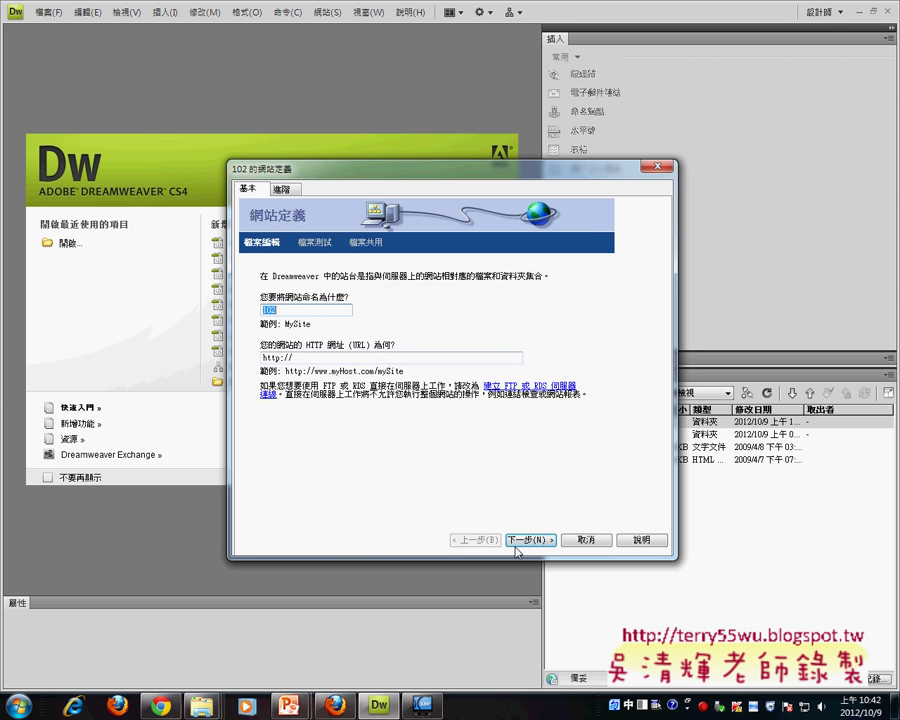
{"action": "left_click", "coordinate": [516, 541]}
{"action": "left_click", "coordinate": [518, 540]}
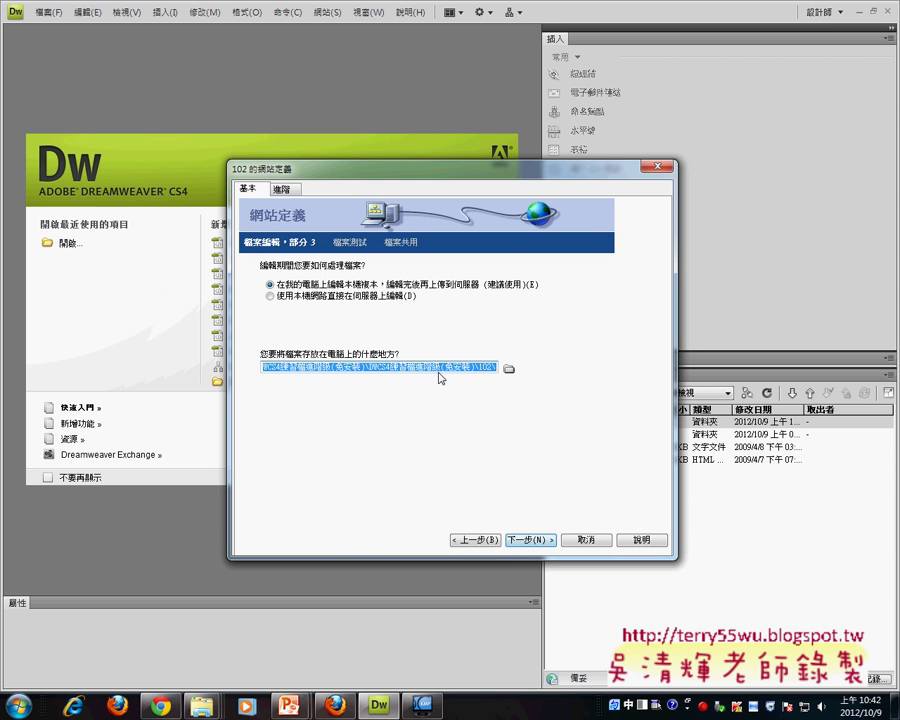
{"action": "left_click_drag", "start_coordinate": [484, 367], "coordinate": [542, 358]}
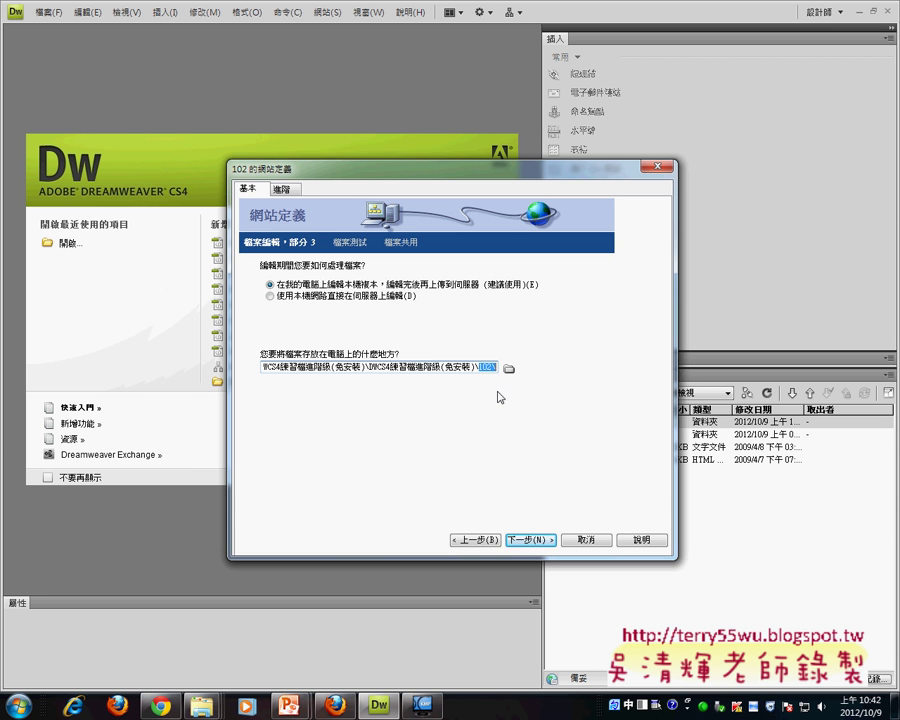
{"action": "left_click", "coordinate": [509, 368]}
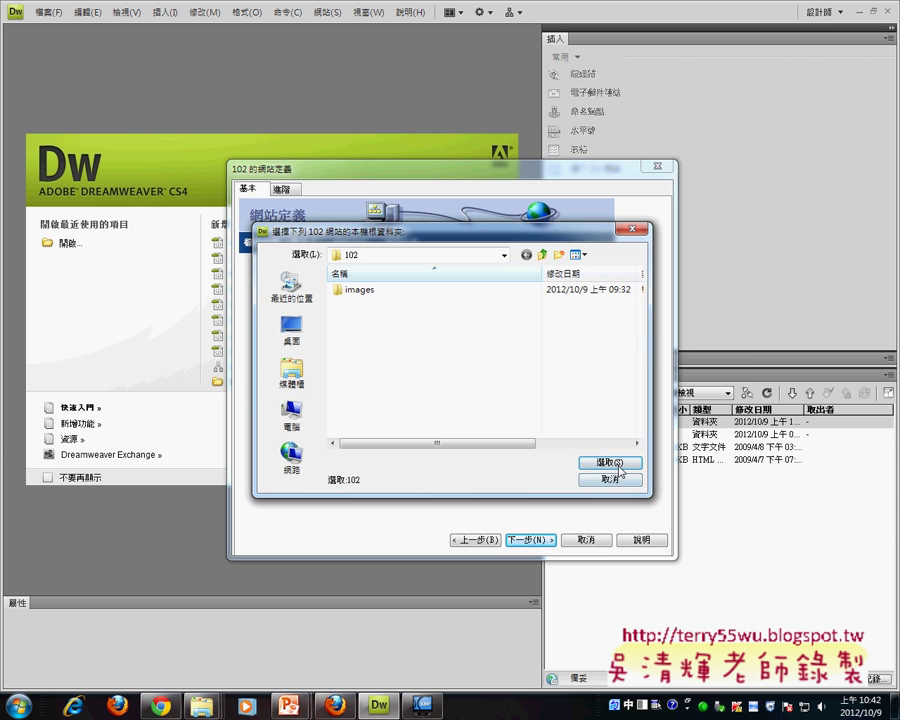
{"action": "left_click", "coordinate": [610, 462]}
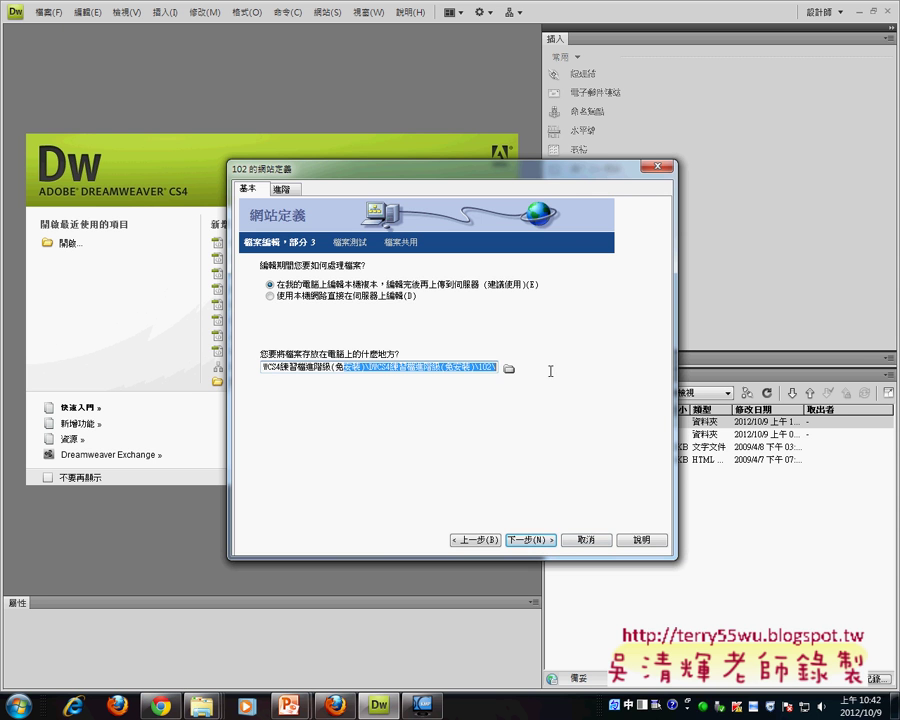
{"action": "left_click", "coordinate": [578, 539]}
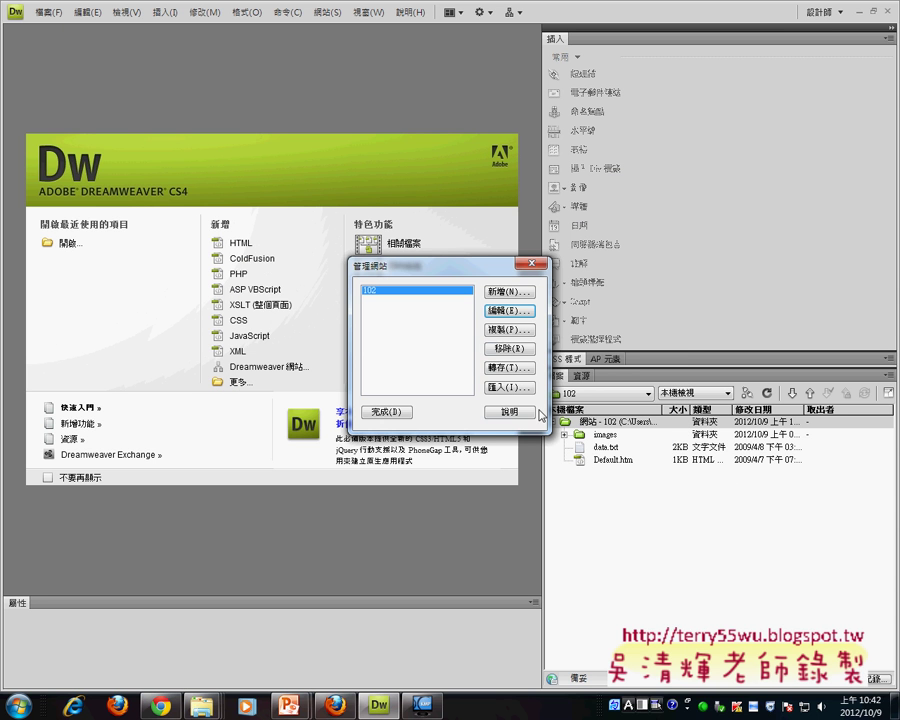
{"action": "left_click", "coordinate": [392, 412]}
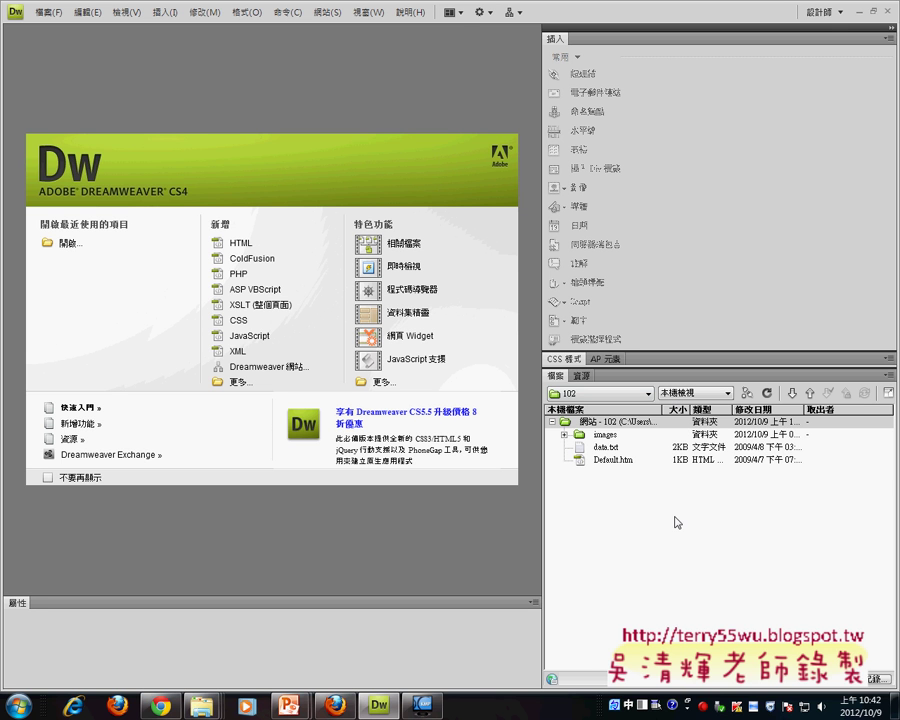
- Open Default.htm from site 102 for editing
{"action": "left_click", "coordinate": [631, 464]}
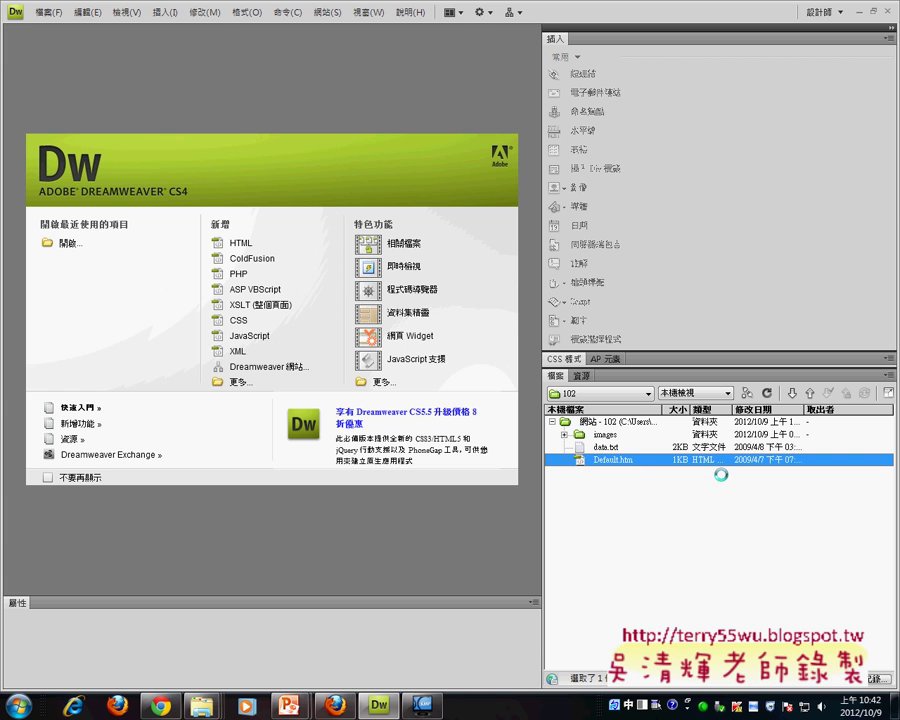
{"action": "double_click", "coordinate": [631, 462]}
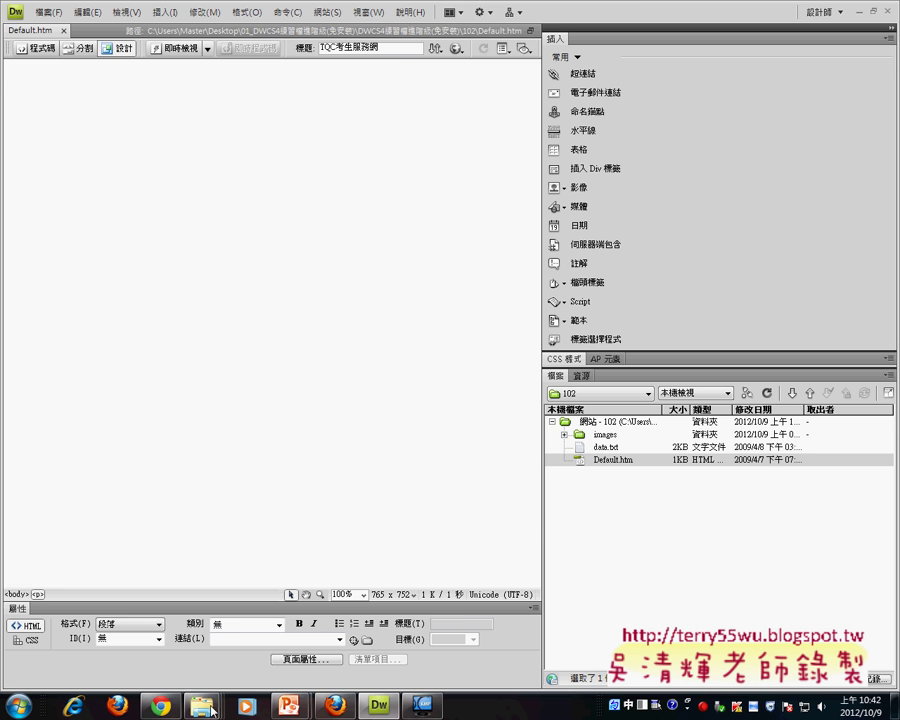
- Switch to Chrome, examine the layout, headings and lists of the finished 考生服務網 example page, and return to Dreamweaver
{"action": "left_click", "coordinate": [185, 687]}
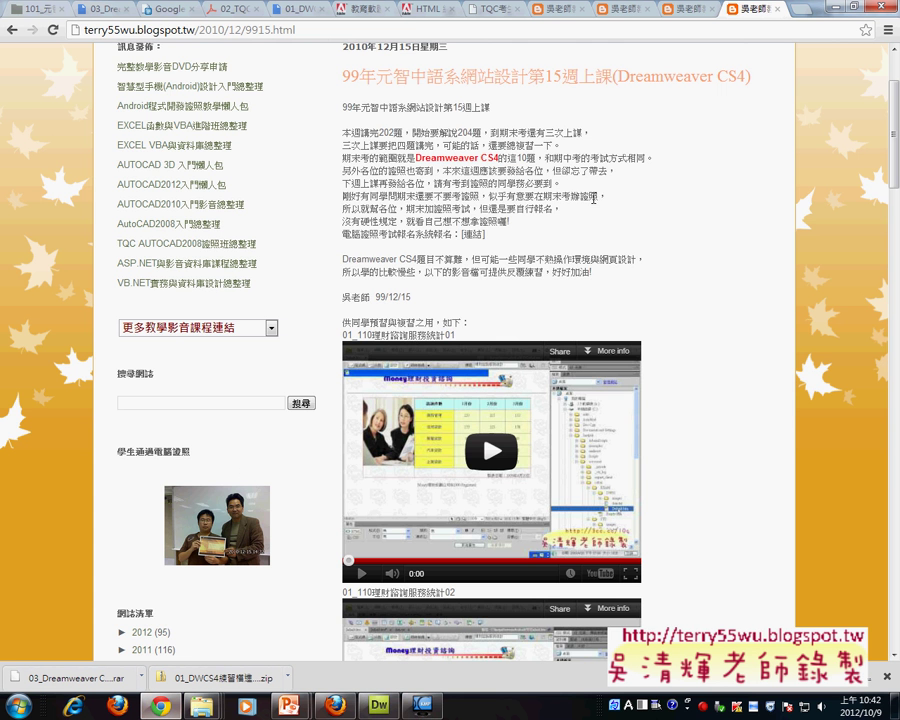
{"action": "left_click", "coordinate": [484, 10]}
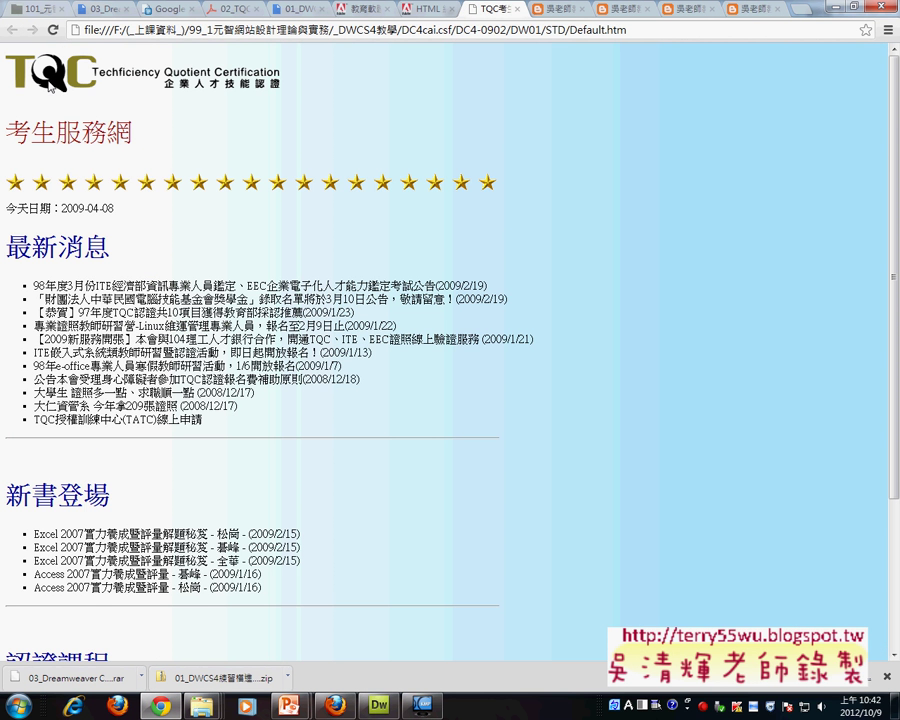
{"action": "scroll", "coordinate": [187, 195], "scroll_direction": "down", "scroll_amount": 2}
{"action": "scroll", "coordinate": [186, 192], "scroll_direction": "up", "scroll_amount": 2}
{"action": "left_click_drag", "start_coordinate": [150, 132], "coordinate": [6, 132]}
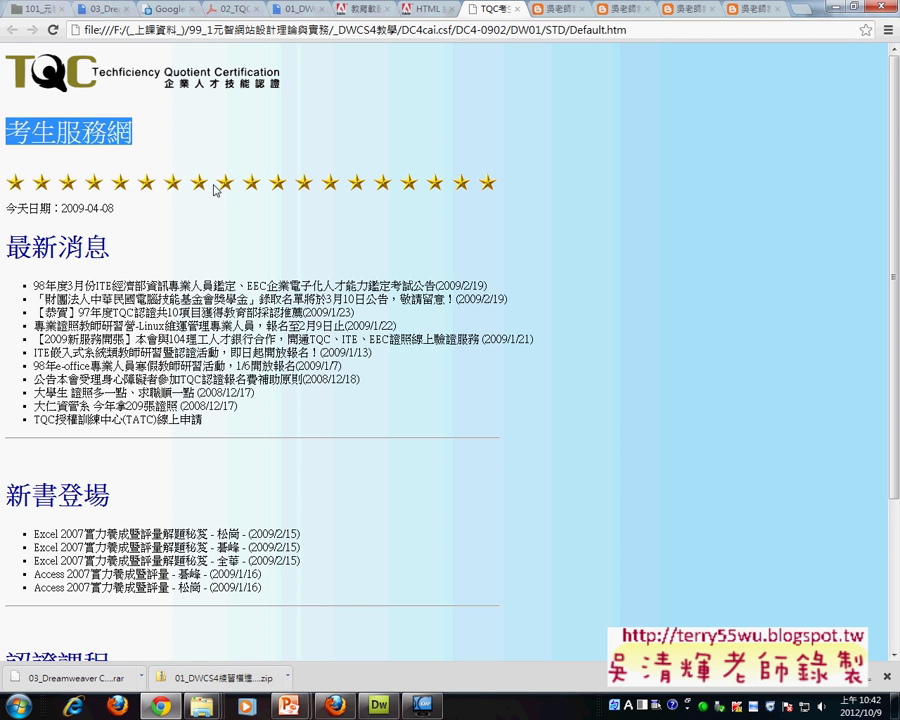
{"action": "scroll", "coordinate": [175, 381], "scroll_direction": "down", "scroll_amount": 3}
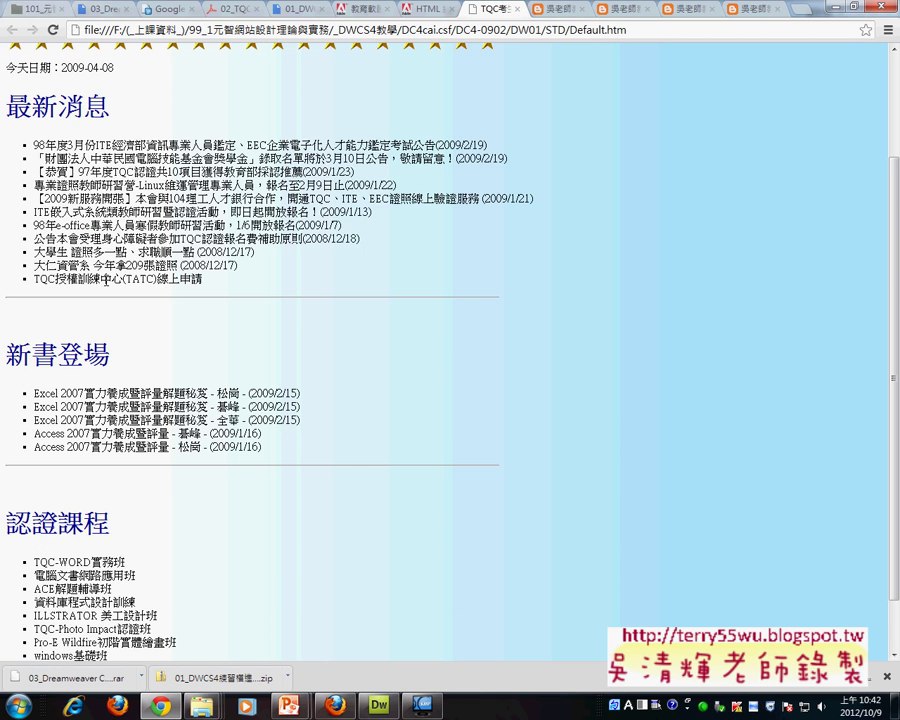
{"action": "left_click_drag", "start_coordinate": [33, 145], "coordinate": [226, 284]}
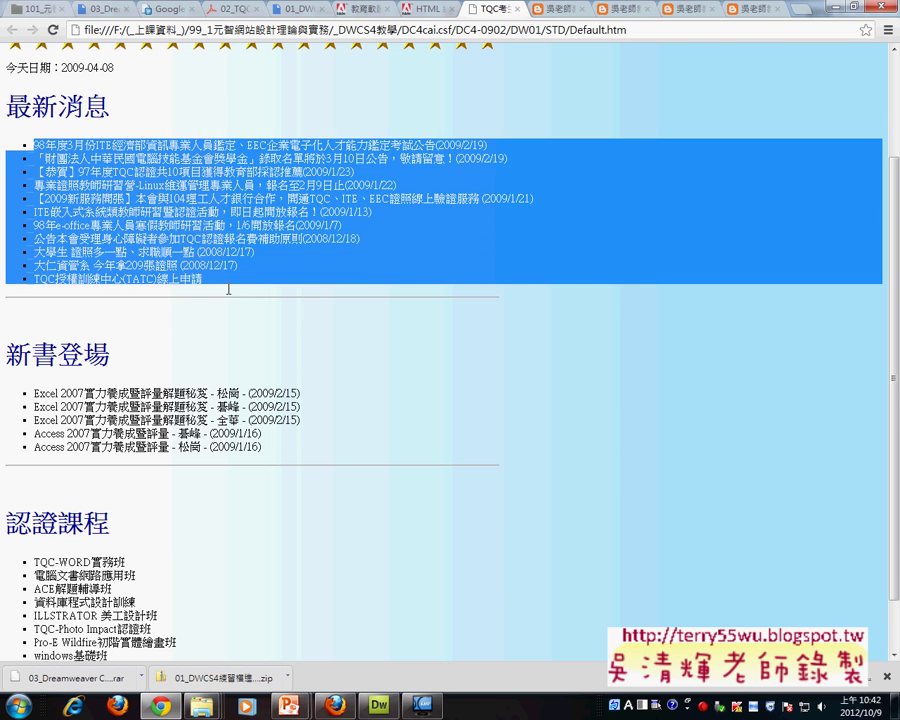
{"action": "left_click", "coordinate": [68, 166]}
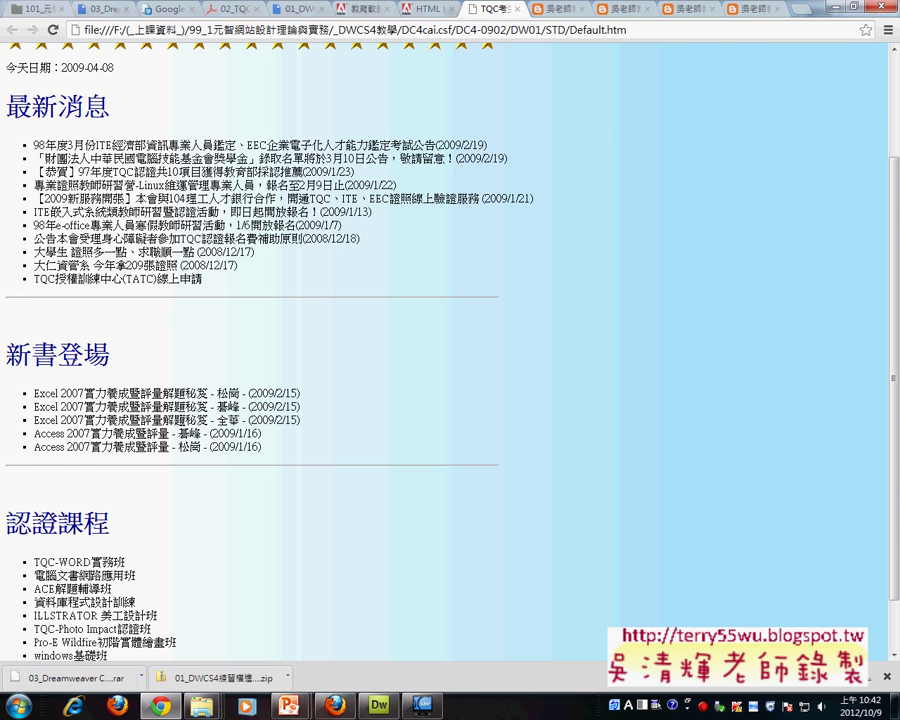
{"action": "scroll", "coordinate": [186, 414], "scroll_direction": "down", "scroll_amount": 2}
{"action": "scroll", "coordinate": [186, 414], "scroll_direction": "up", "scroll_amount": 5}
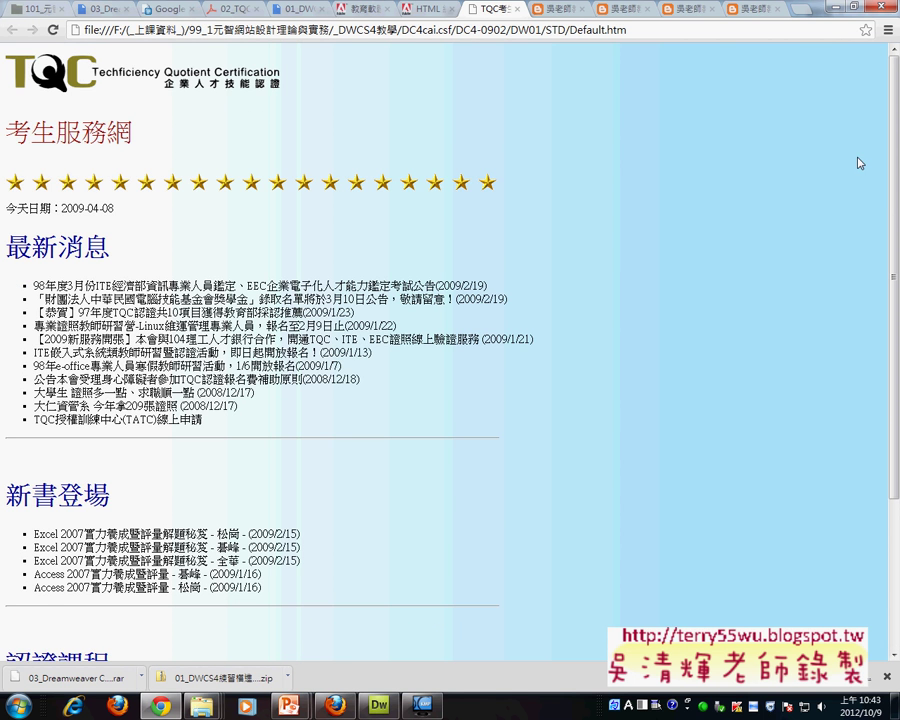
{"action": "left_click", "coordinate": [831, 7]}
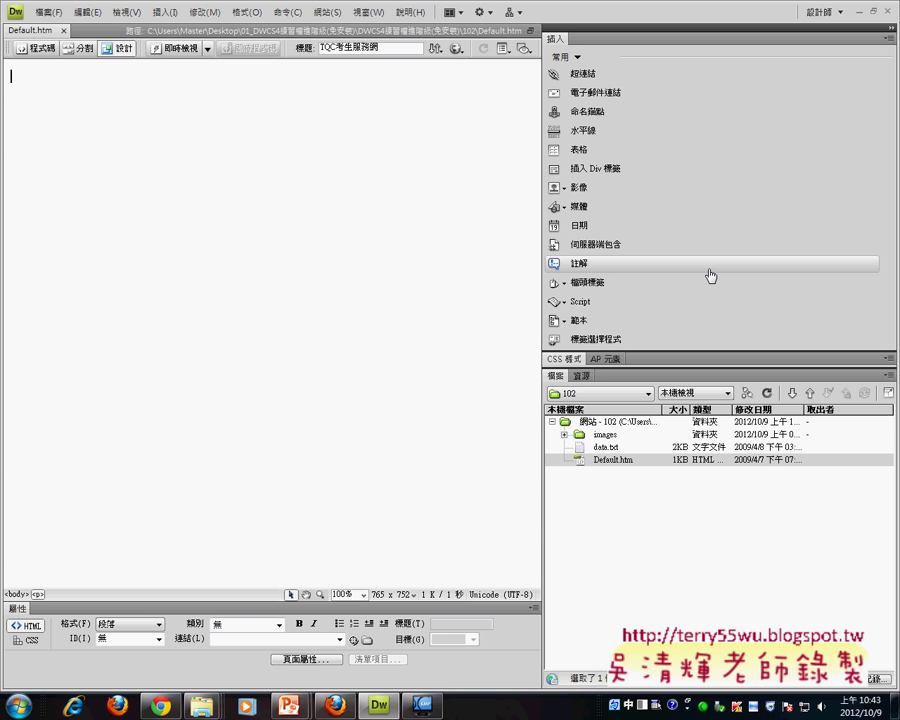